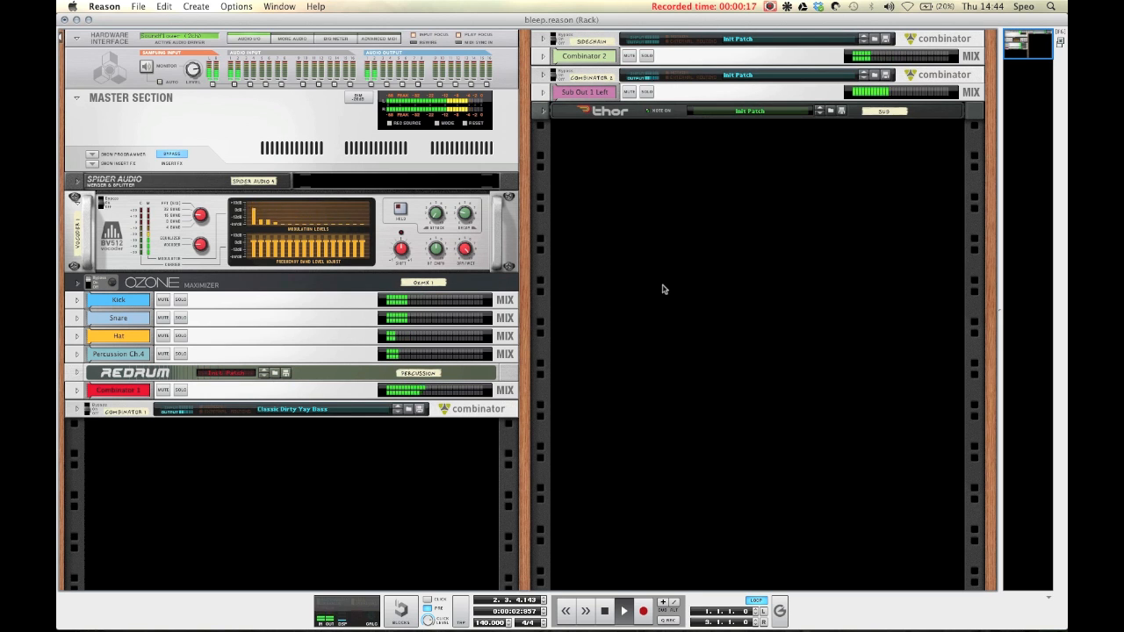
Step: Stop playback and create a new Thor synthesizer in the empty rack space
{"action": "key", "text": "space"}
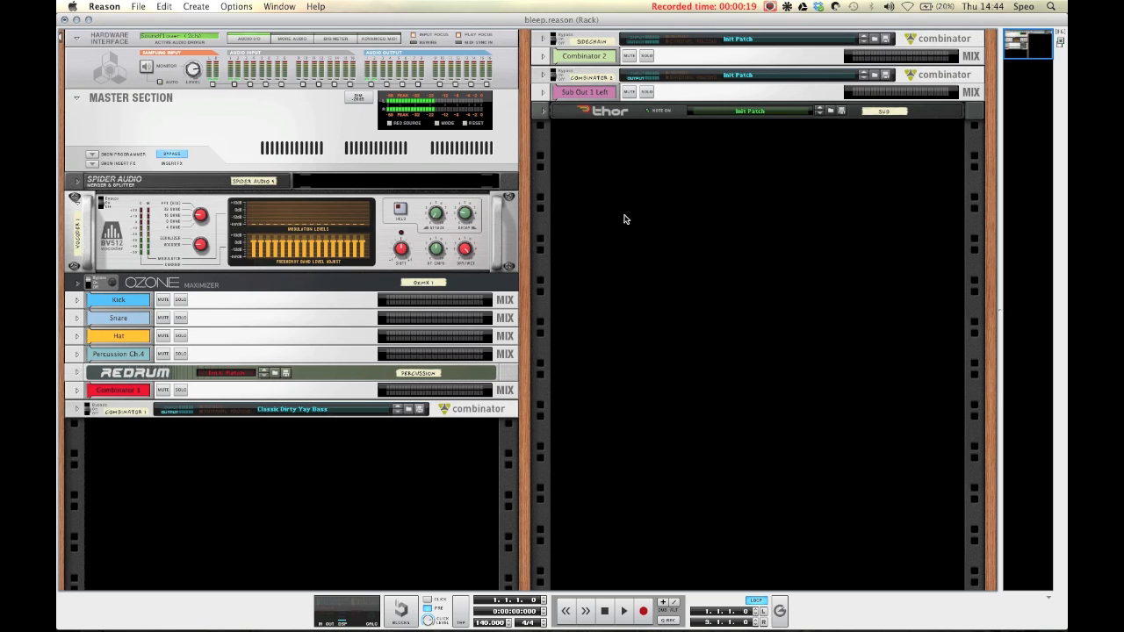
{"action": "right_click", "coordinate": [619, 164]}
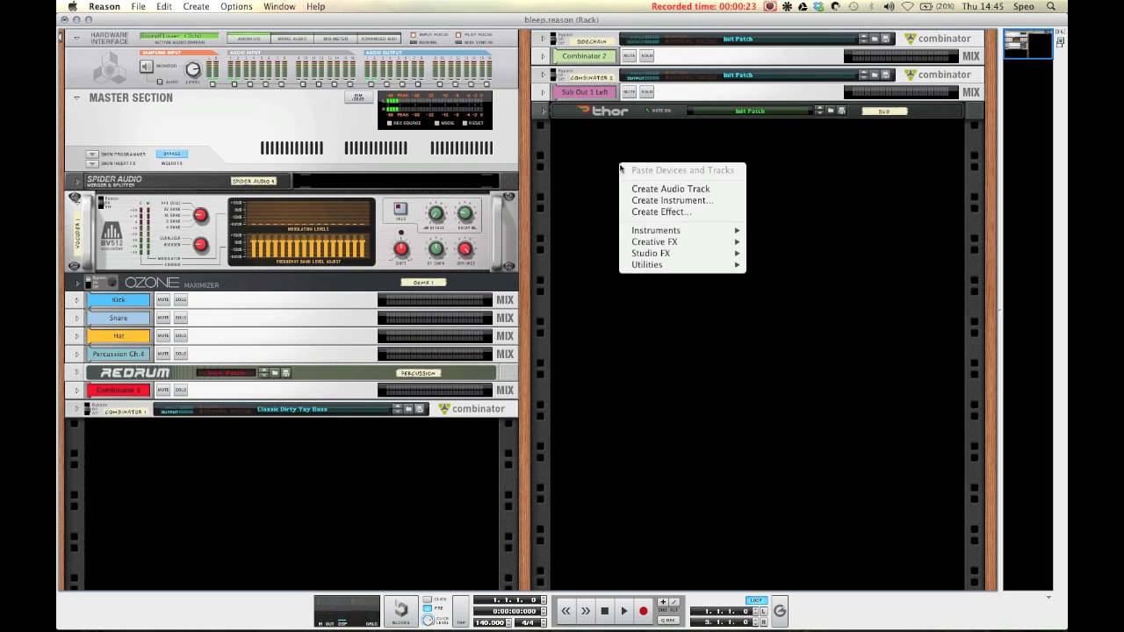
{"action": "mouse_move", "coordinate": [676, 230]}
{"action": "left_click", "coordinate": [787, 261]}
{"action": "mouse_move", "coordinate": [690, 183]}
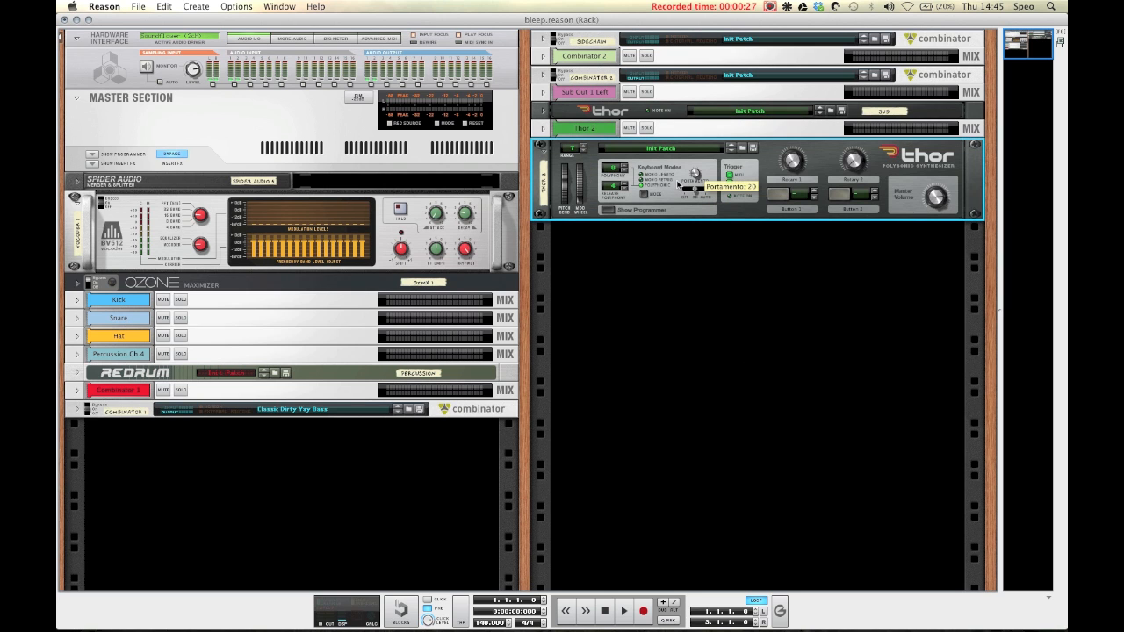
Step: Open Thor's programmer and set oscillators 1 and 2 to Wavetable oscillators
{"action": "left_click", "coordinate": [610, 211]}
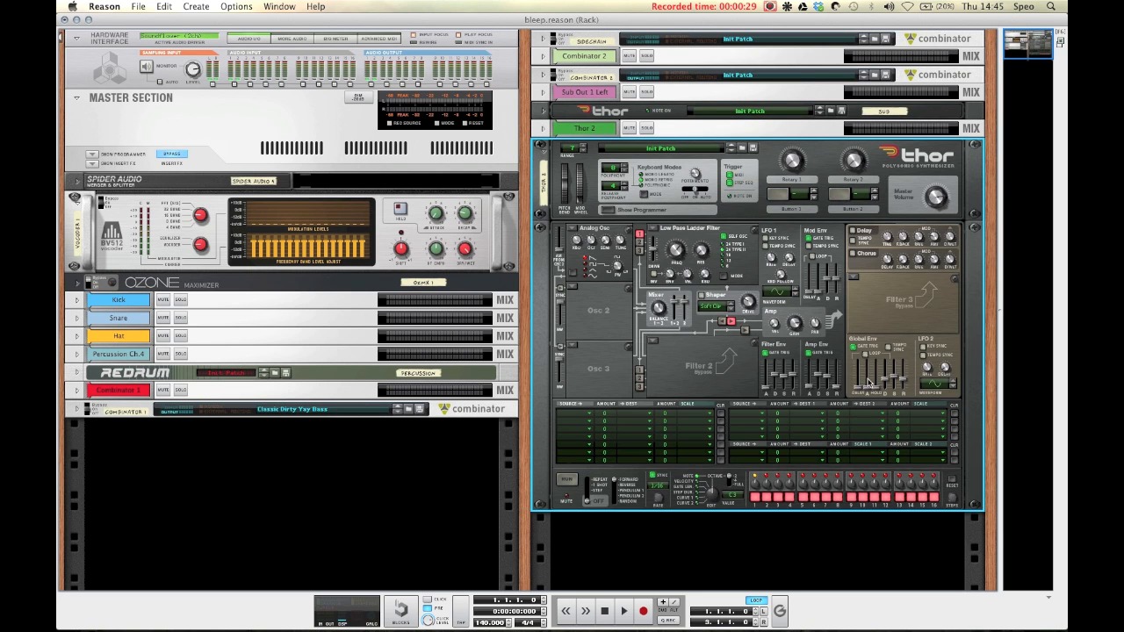
{"action": "mouse_move", "coordinate": [834, 377]}
{"action": "left_click", "coordinate": [575, 229]}
{"action": "left_click", "coordinate": [584, 243]}
{"action": "left_click", "coordinate": [575, 289]}
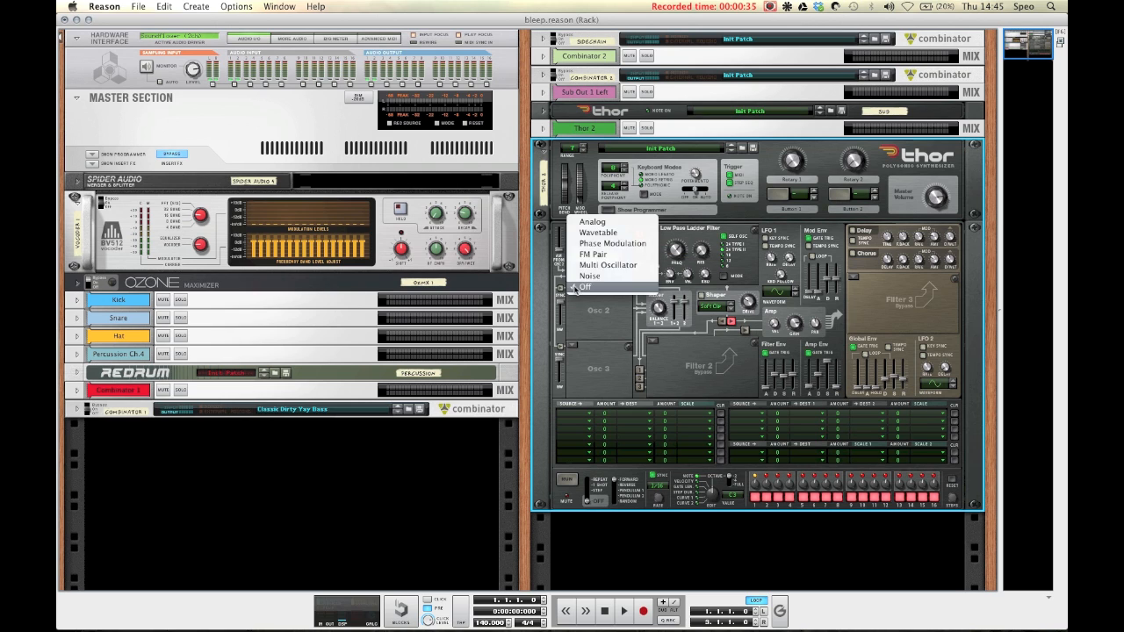
{"action": "left_click", "coordinate": [601, 236]}
{"action": "left_click", "coordinate": [640, 242]}
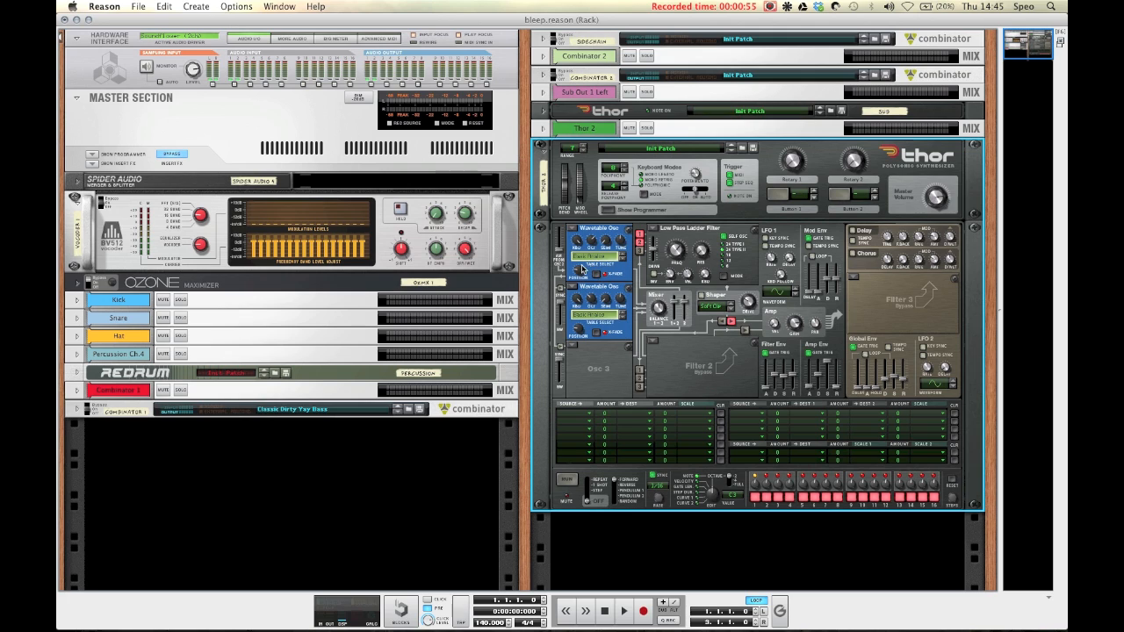
Step: Adjust the wavetable position of both oscillators and lower a Mod Env slider
{"action": "left_click_drag", "start_coordinate": [568, 261], "coordinate": [562, 254]}
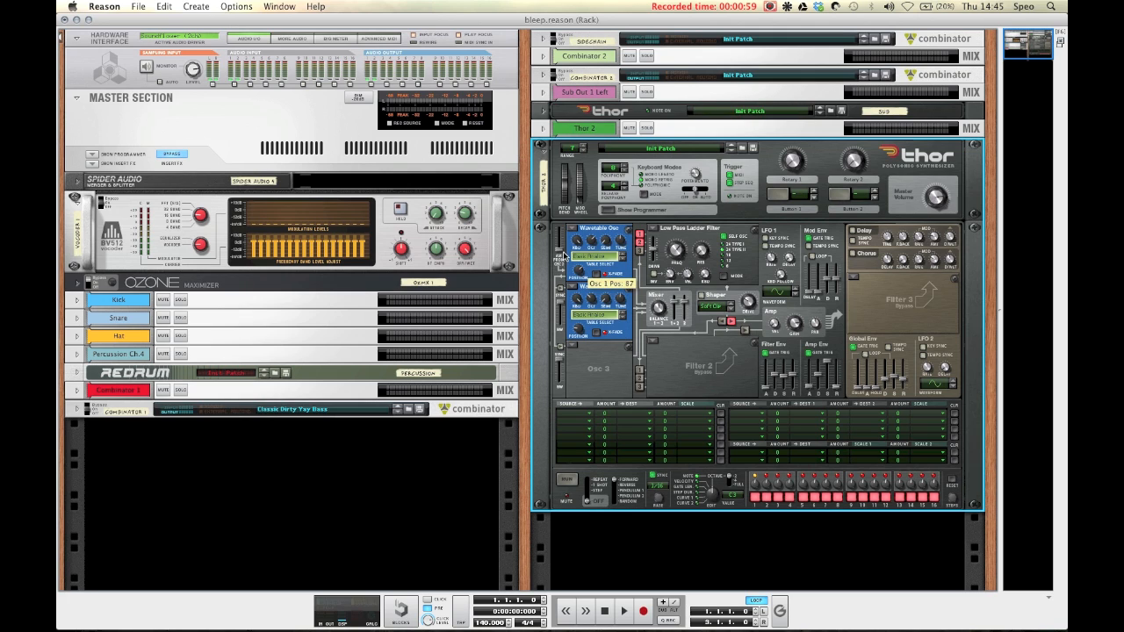
{"action": "left_click_drag", "start_coordinate": [578, 338], "coordinate": [573, 313]}
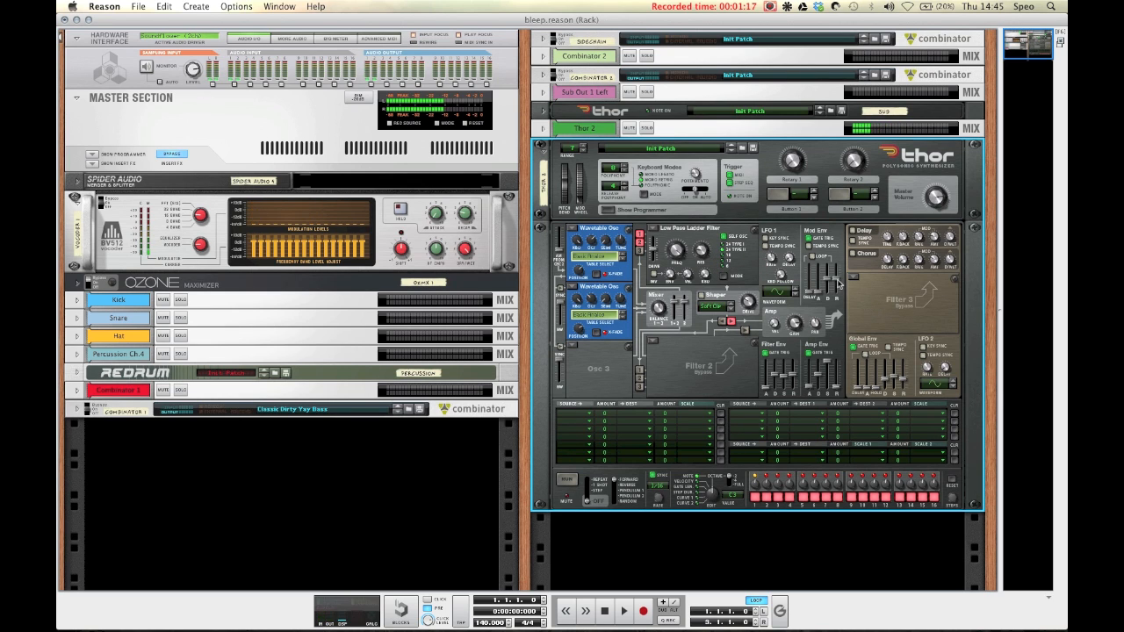
{"action": "mouse_move", "coordinate": [839, 282]}
{"action": "left_mouse_down"}
{"action": "mouse_move", "coordinate": [838, 296]}
{"action": "mouse_move", "coordinate": [827, 290]}
{"action": "left_mouse_up"}
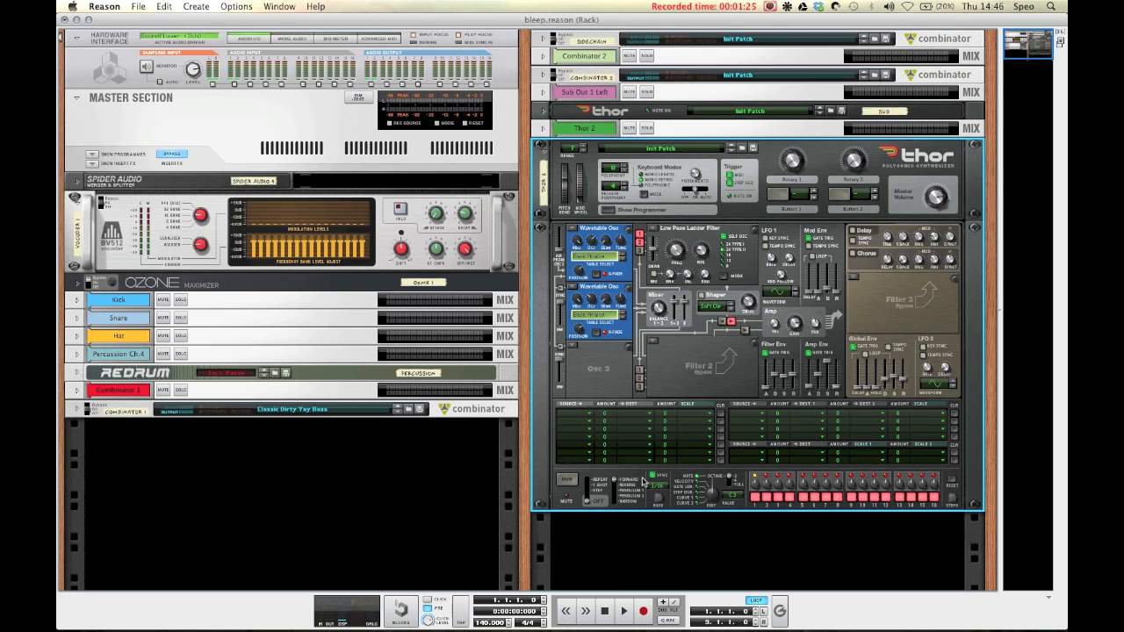
Step: In the first modulation matrix row, route Mod Env to Osc1 Pitch with amount -100
{"action": "left_click", "coordinate": [585, 417]}
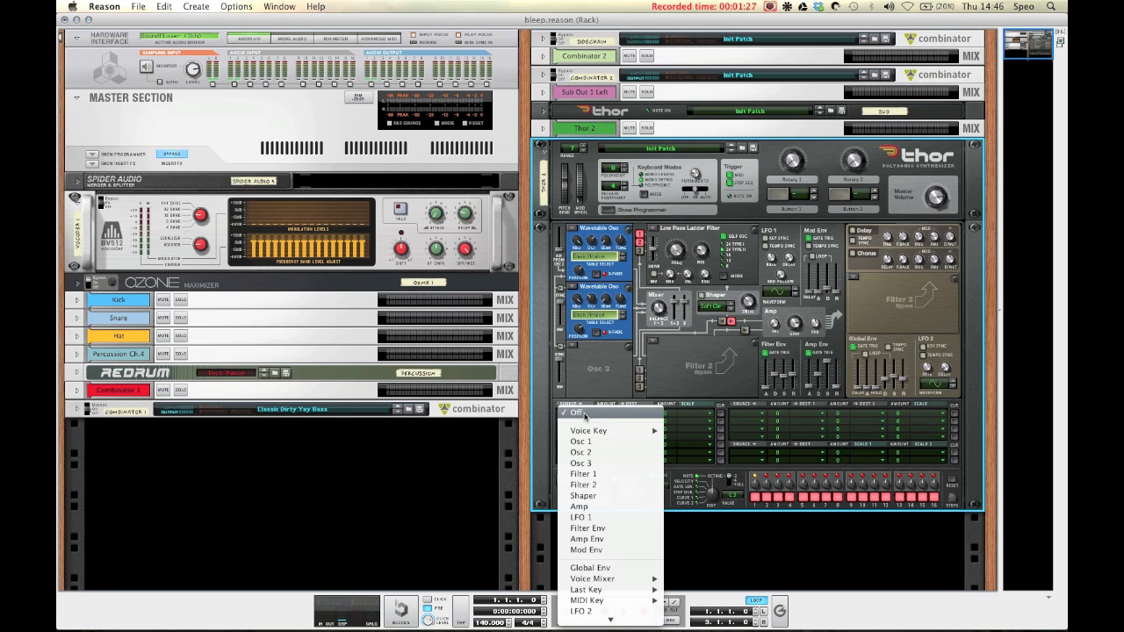
{"action": "left_click", "coordinate": [597, 550]}
{"action": "left_click_drag", "start_coordinate": [606, 417], "coordinate": [611, 446]}
{"action": "left_click", "coordinate": [625, 414]}
{"action": "left_click", "coordinate": [736, 431]}
Step: In the second modulation matrix row, route Mod Env to Osc2 Pitch with amount -100
{"action": "left_click", "coordinate": [578, 423]}
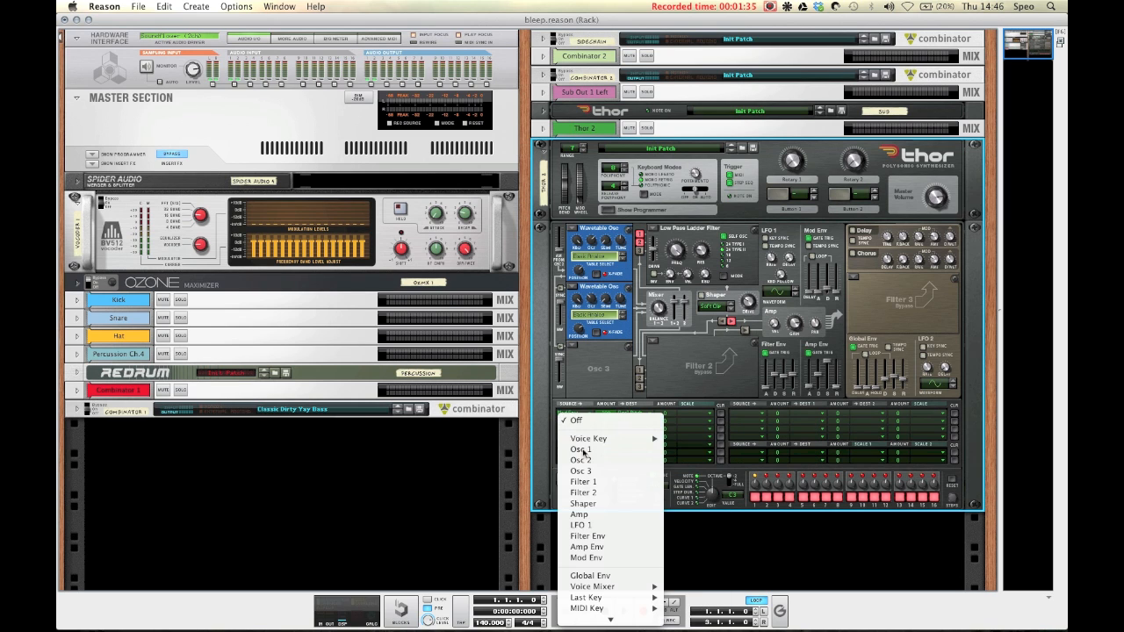
{"action": "left_click", "coordinate": [598, 558]}
{"action": "left_click_drag", "start_coordinate": [604, 422], "coordinate": [611, 458]}
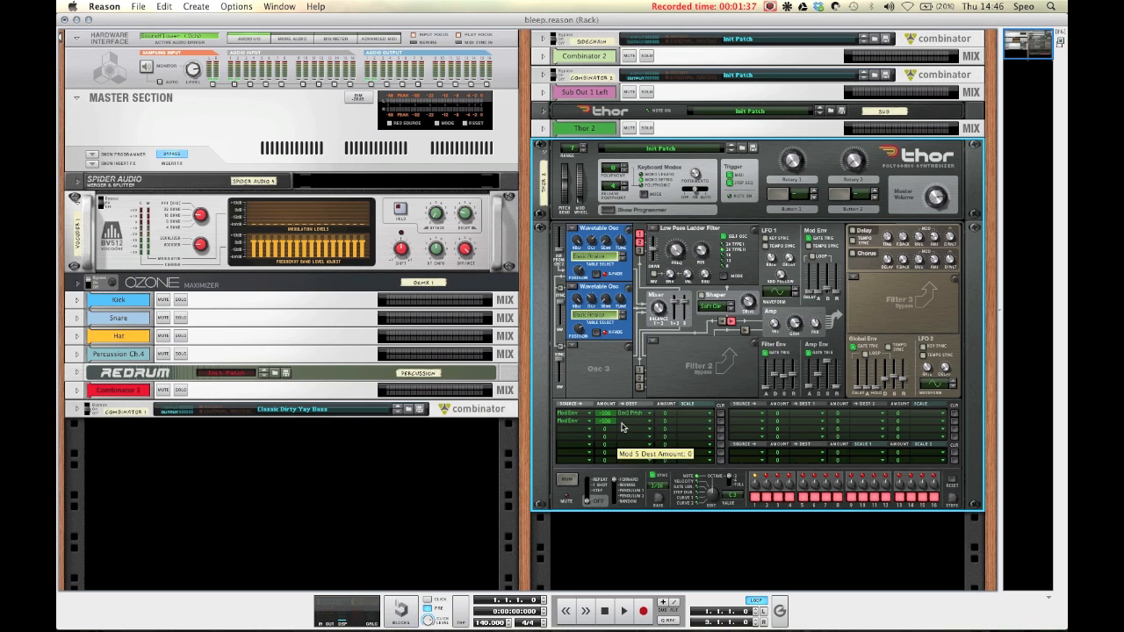
{"action": "left_click", "coordinate": [625, 423]}
{"action": "mouse_move", "coordinate": [696, 450]}
{"action": "left_click", "coordinate": [745, 450]}
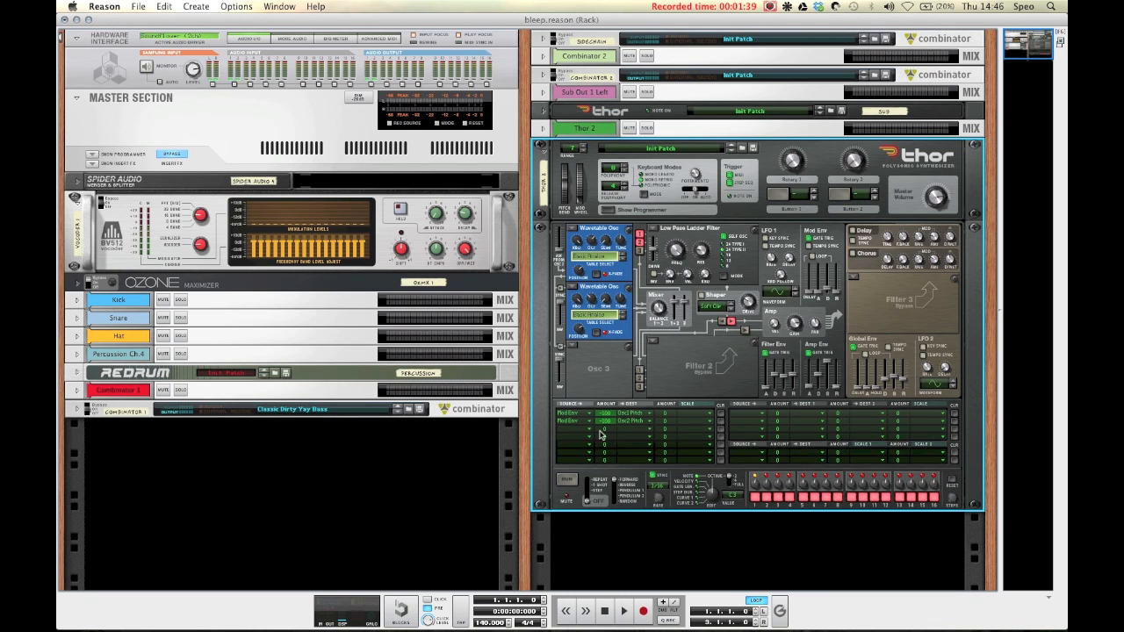
Step: In the third modulation matrix row, route Mod Env to Filt1 Freq with amount -100
{"action": "left_click", "coordinate": [588, 430]}
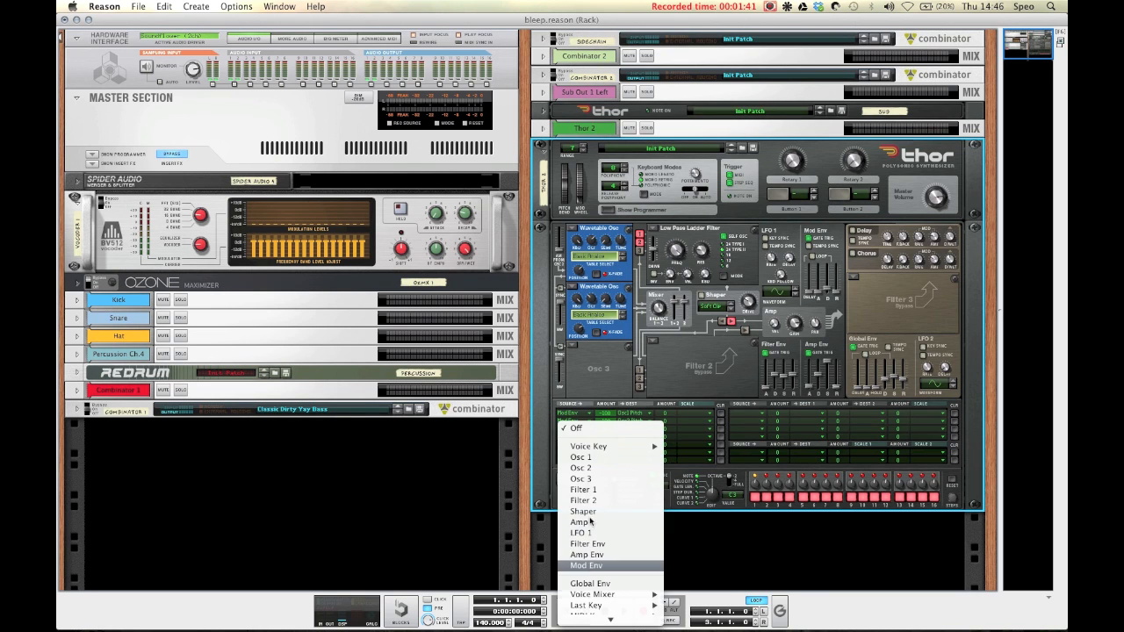
{"action": "left_click", "coordinate": [586, 566]}
{"action": "left_click_drag", "start_coordinate": [603, 430], "coordinate": [625, 433]}
{"action": "left_click", "coordinate": [625, 430]}
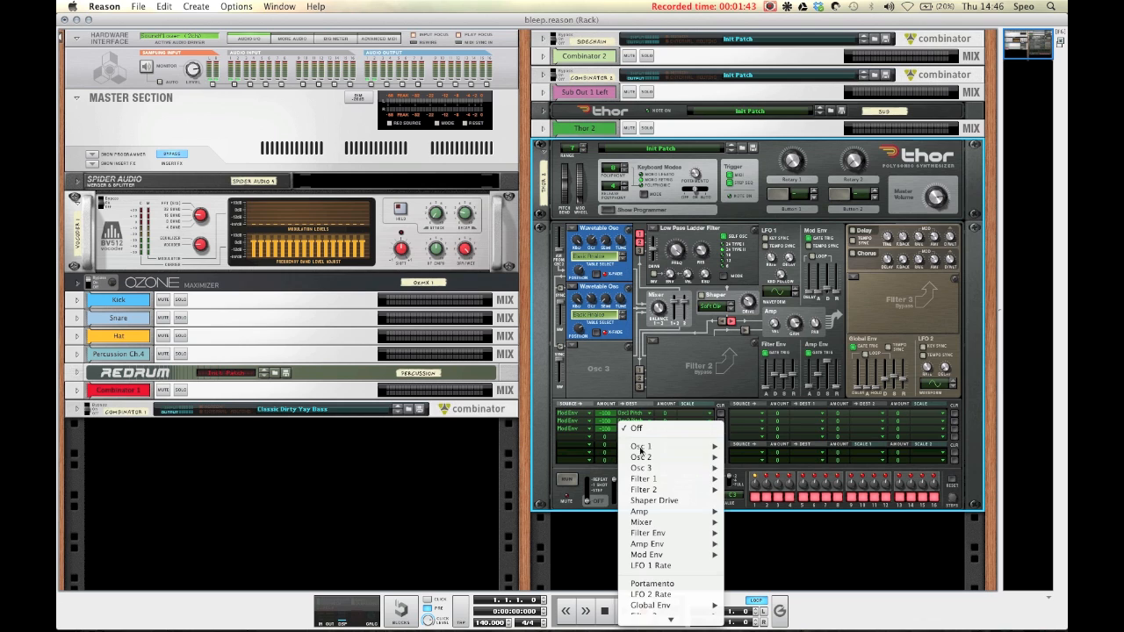
{"action": "mouse_move", "coordinate": [654, 480]}
{"action": "left_click", "coordinate": [763, 490]}
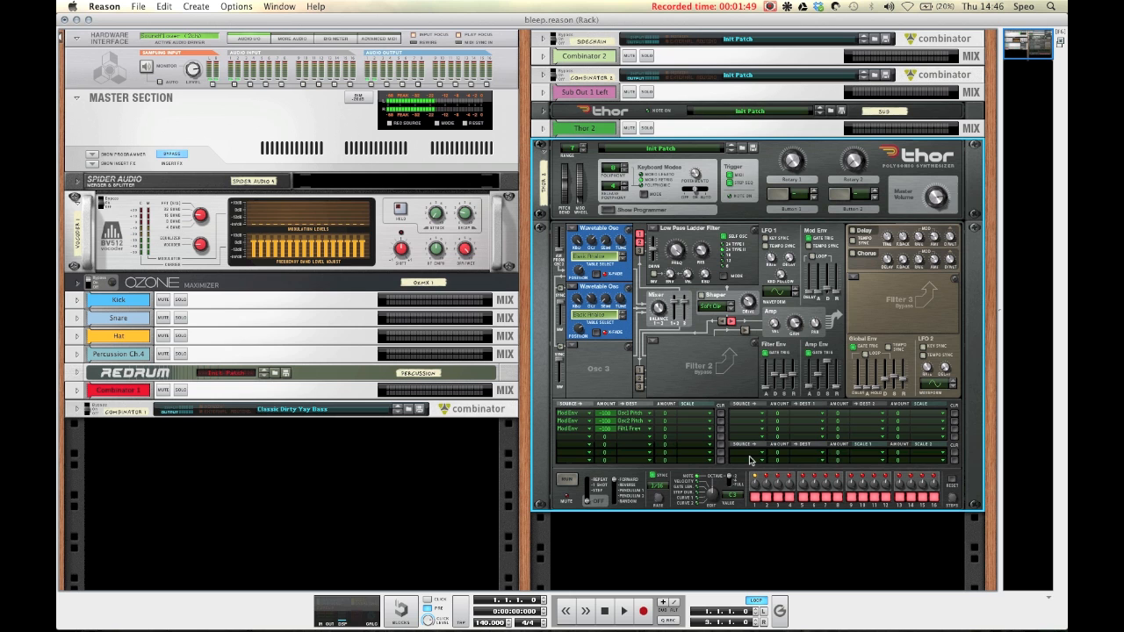
Step: Add a Scream 4 Distortion effect below the Thor synthesizer
{"action": "scroll", "coordinate": [656, 373], "scroll_direction": "down", "scroll_amount": 2}
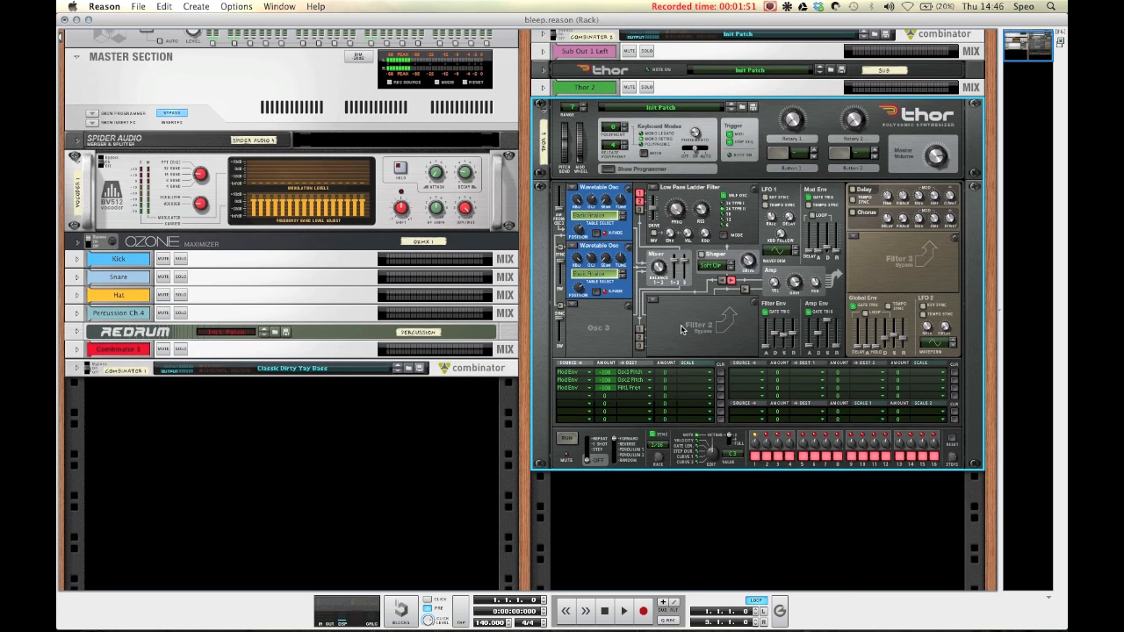
{"action": "right_click", "coordinate": [683, 330]}
{"action": "mouse_move", "coordinate": [716, 376]}
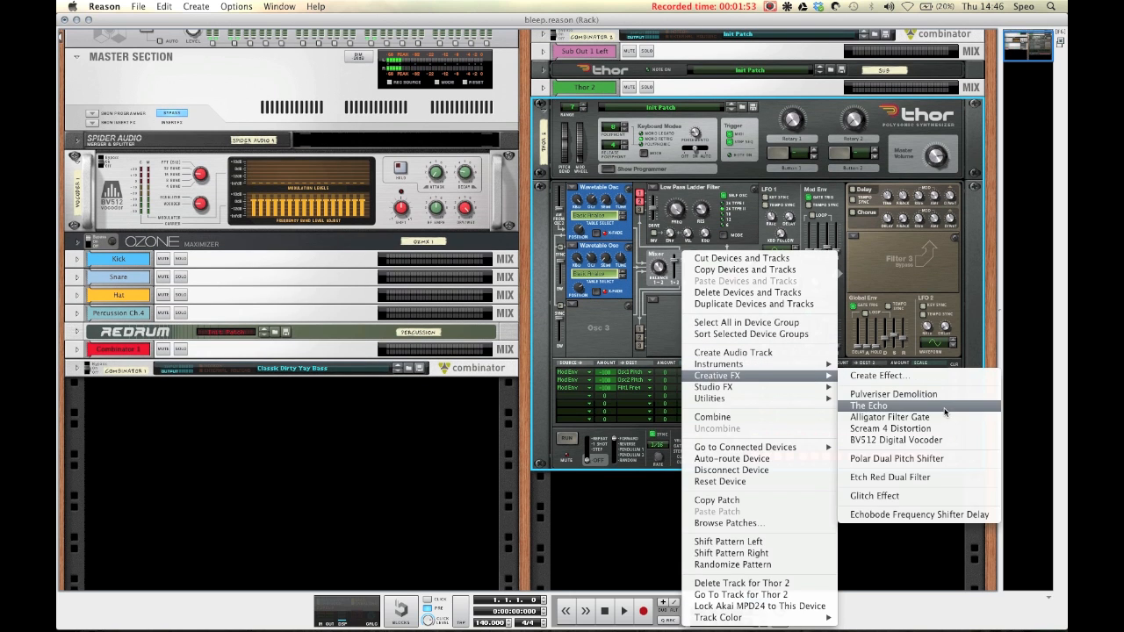
{"action": "left_click", "coordinate": [892, 429]}
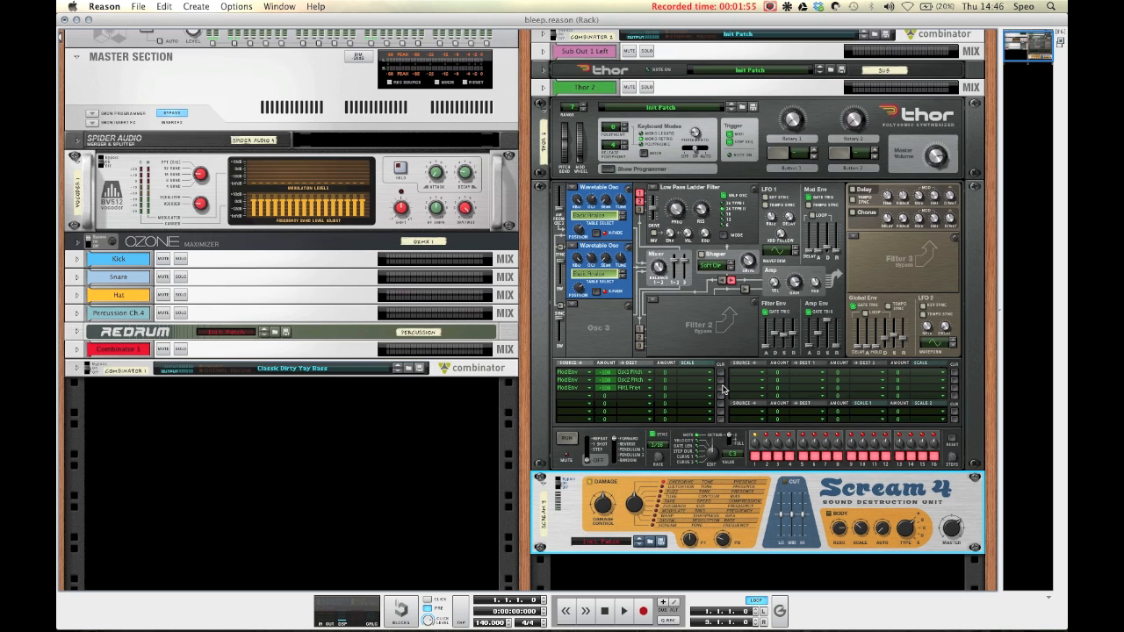
Step: Set Thor's oscillator 1 and 2 mixer balance to about 60
{"action": "scroll", "coordinate": [707, 316], "scroll_direction": "up", "scroll_amount": 4}
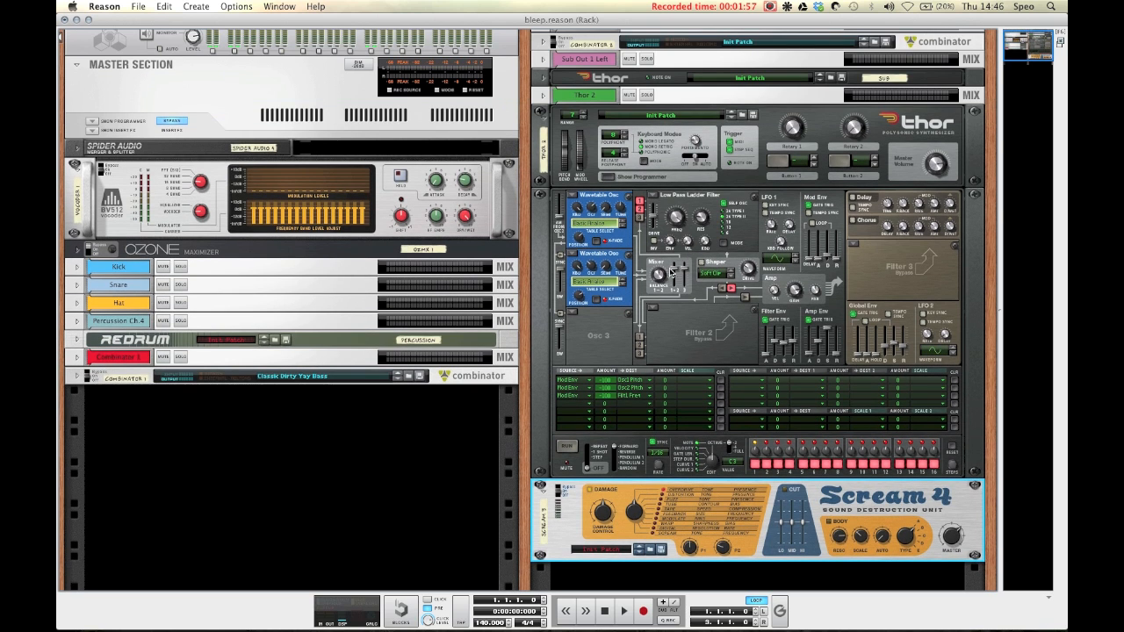
{"action": "left_click", "coordinate": [659, 275]}
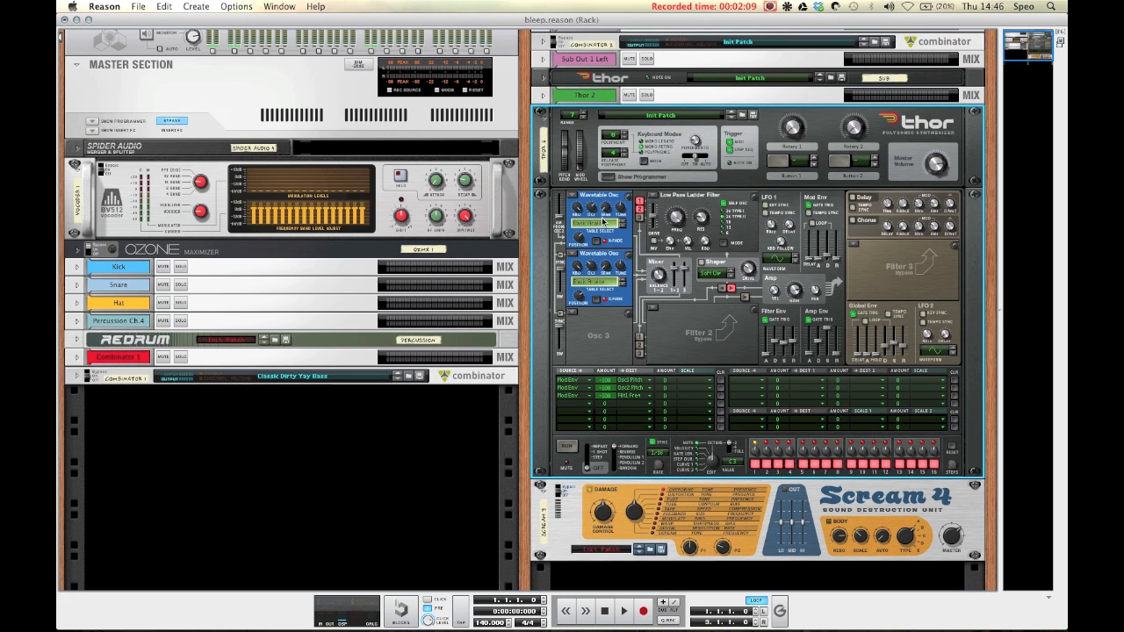
{"action": "scroll", "coordinate": [668, 511], "scroll_direction": "down", "scroll_amount": 1}
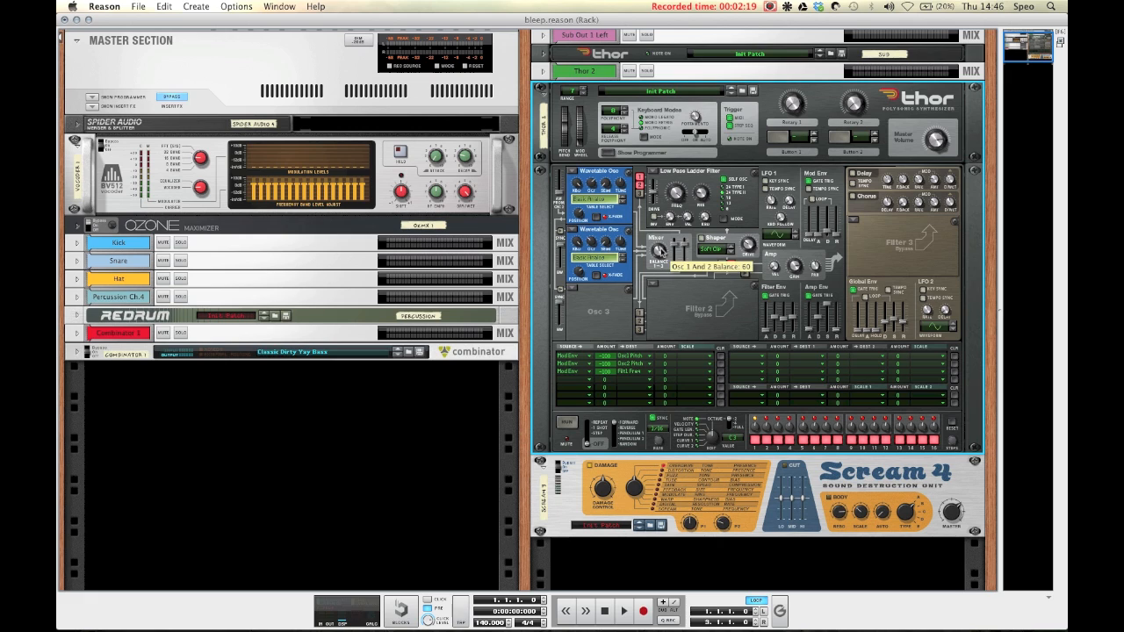
{"action": "left_click_drag", "start_coordinate": [664, 251], "coordinate": [665, 255]}
Step: Set Scream 4's Damage Control to about 32
{"action": "left_click", "coordinate": [635, 489]}
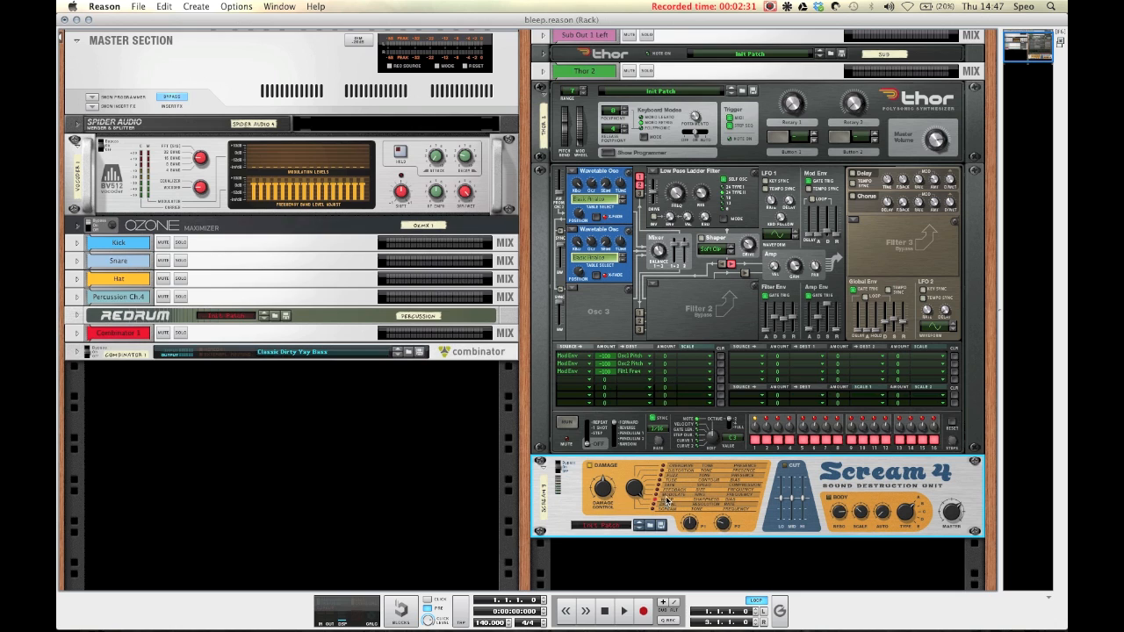
{"action": "scroll", "coordinate": [668, 501], "scroll_direction": "down", "scroll_amount": 1}
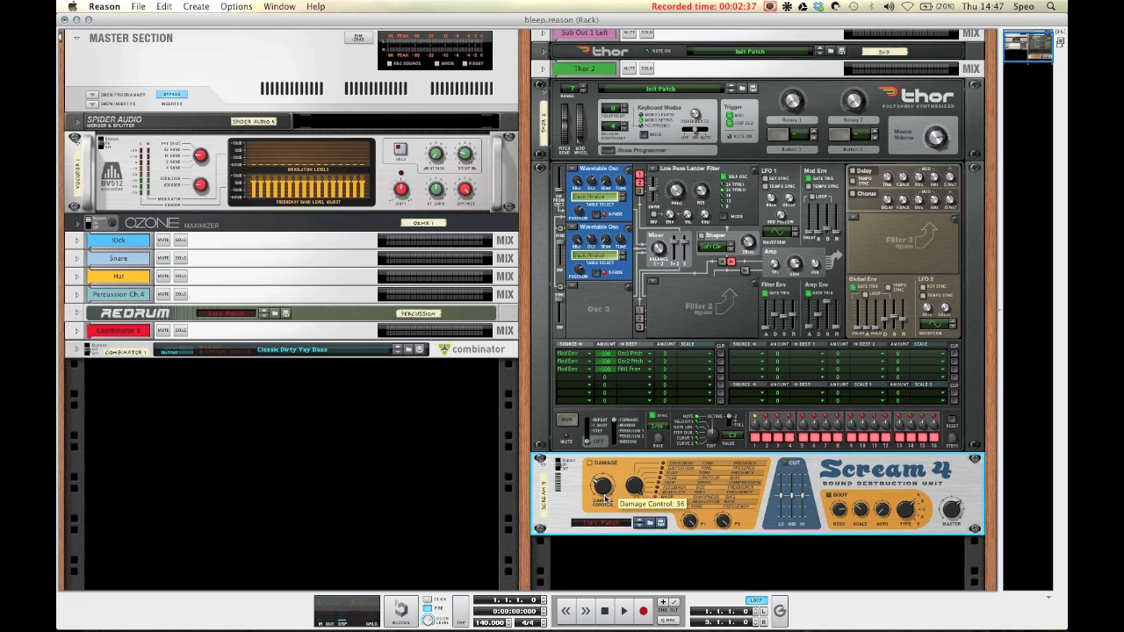
{"action": "left_click_drag", "start_coordinate": [603, 499], "coordinate": [604, 501]}
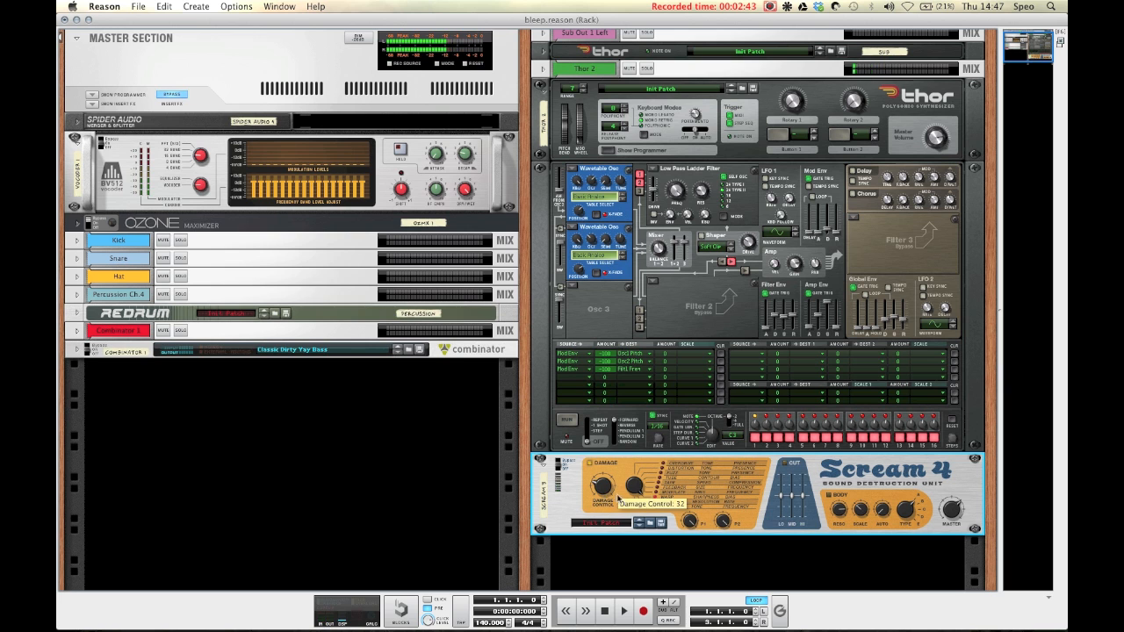
Step: Add an MClass Equalizer below the Scream 4 unit
{"action": "scroll", "coordinate": [581, 466], "scroll_direction": "down", "scroll_amount": 1}
{"action": "right_click", "coordinate": [582, 466]}
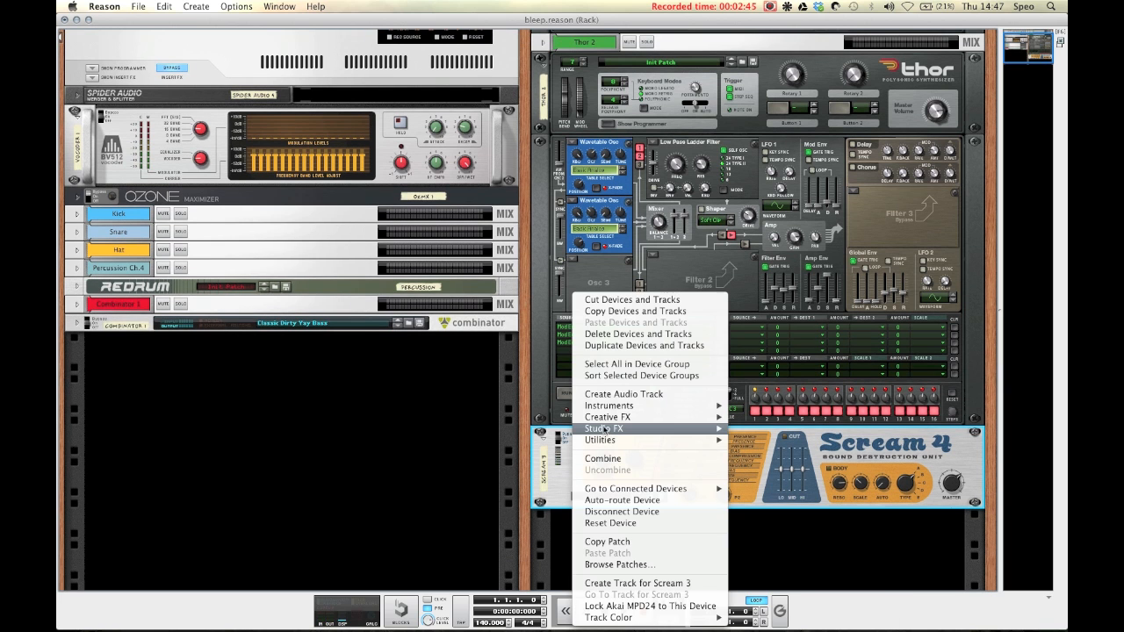
{"action": "mouse_move", "coordinate": [607, 430]}
{"action": "left_click", "coordinate": [786, 387]}
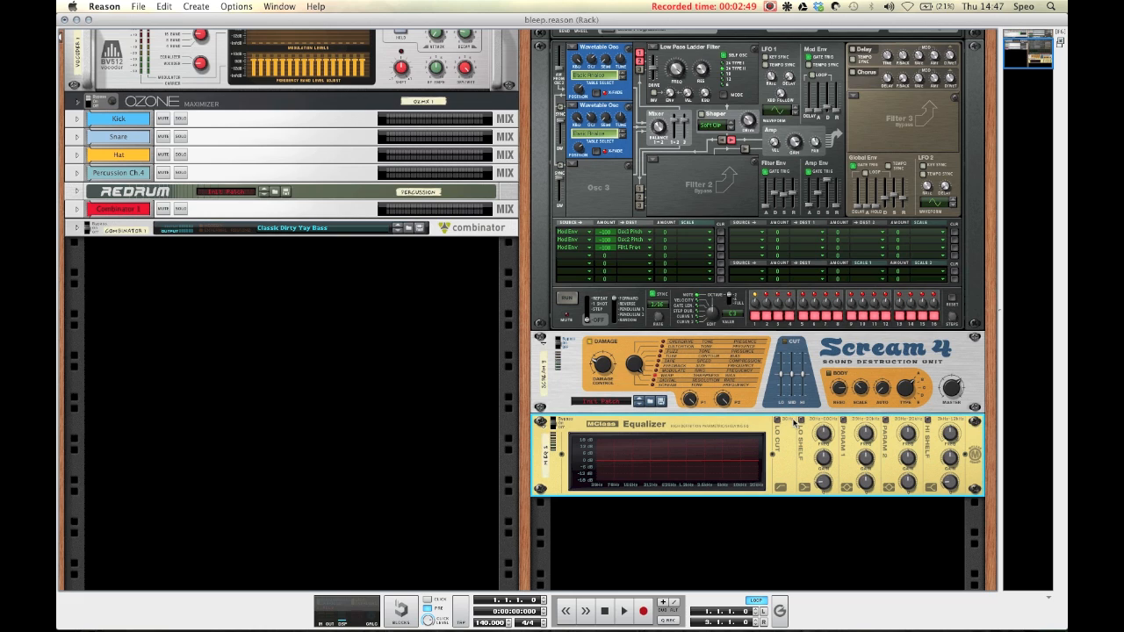
Step: Shape the equalizer with a low shelf cut and a high shelf boost of about 2.9 dB
{"action": "left_click", "coordinate": [802, 421]}
{"action": "left_click_drag", "start_coordinate": [826, 435], "coordinate": [826, 442]}
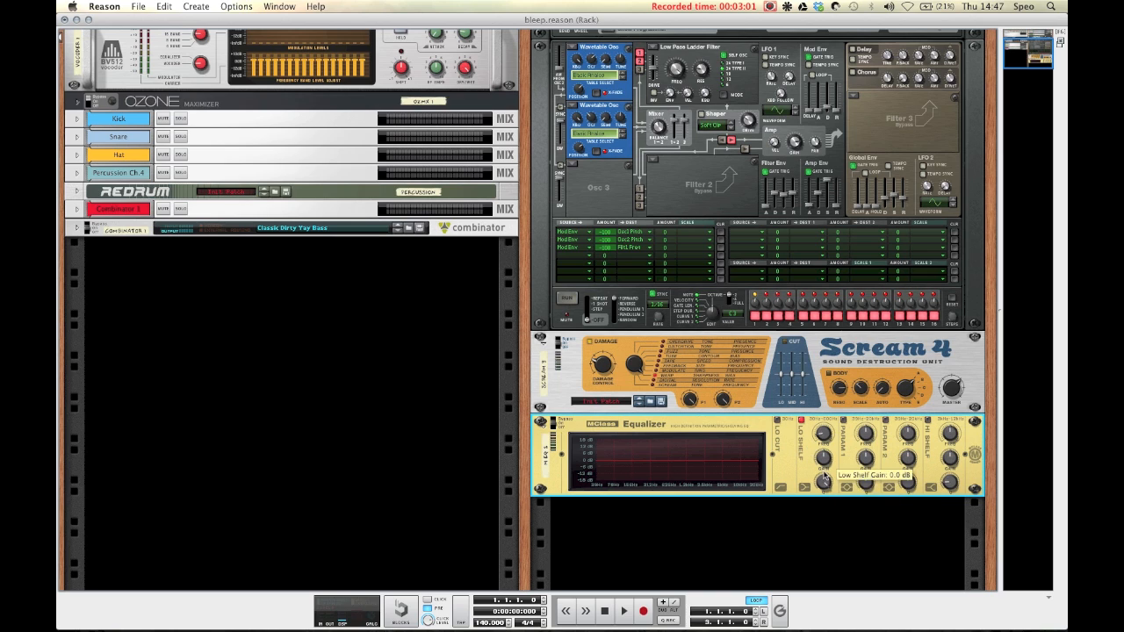
{"action": "left_click_drag", "start_coordinate": [823, 459], "coordinate": [823, 454]}
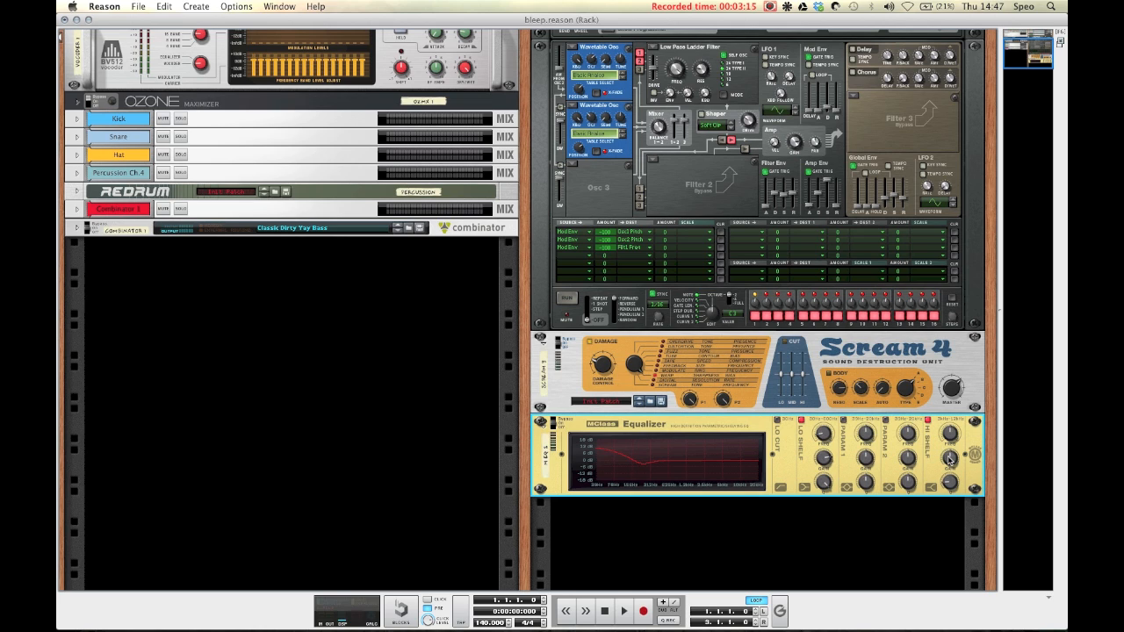
{"action": "left_click_drag", "start_coordinate": [949, 458], "coordinate": [951, 459]}
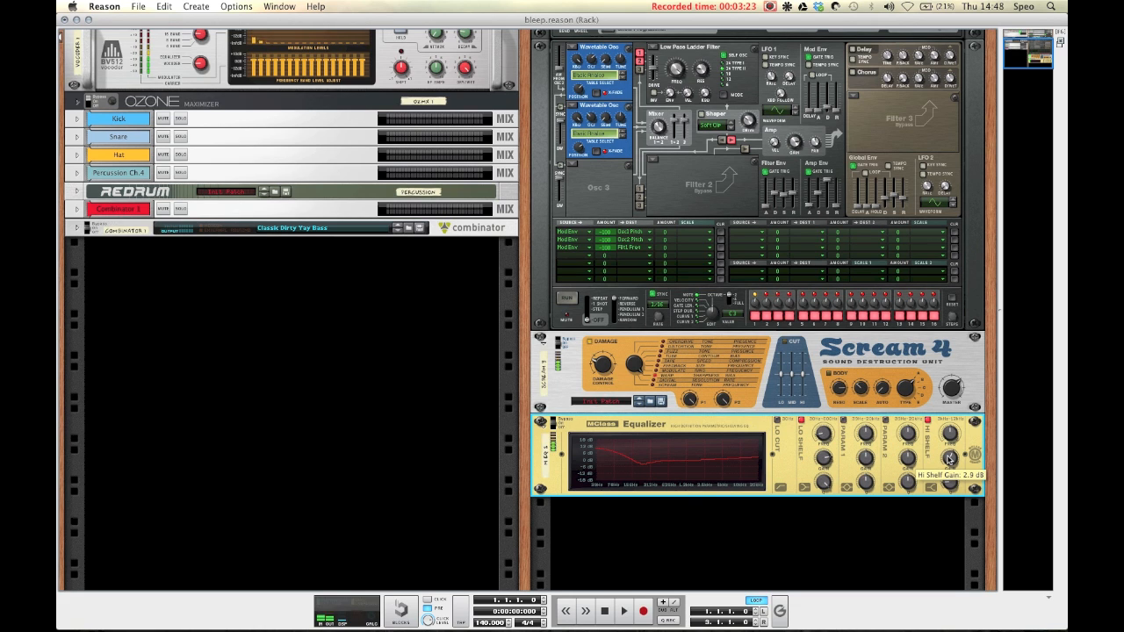
Step: Add an MClass Compressor below the equalizer and adjust its attack
{"action": "right_click", "coordinate": [691, 428]}
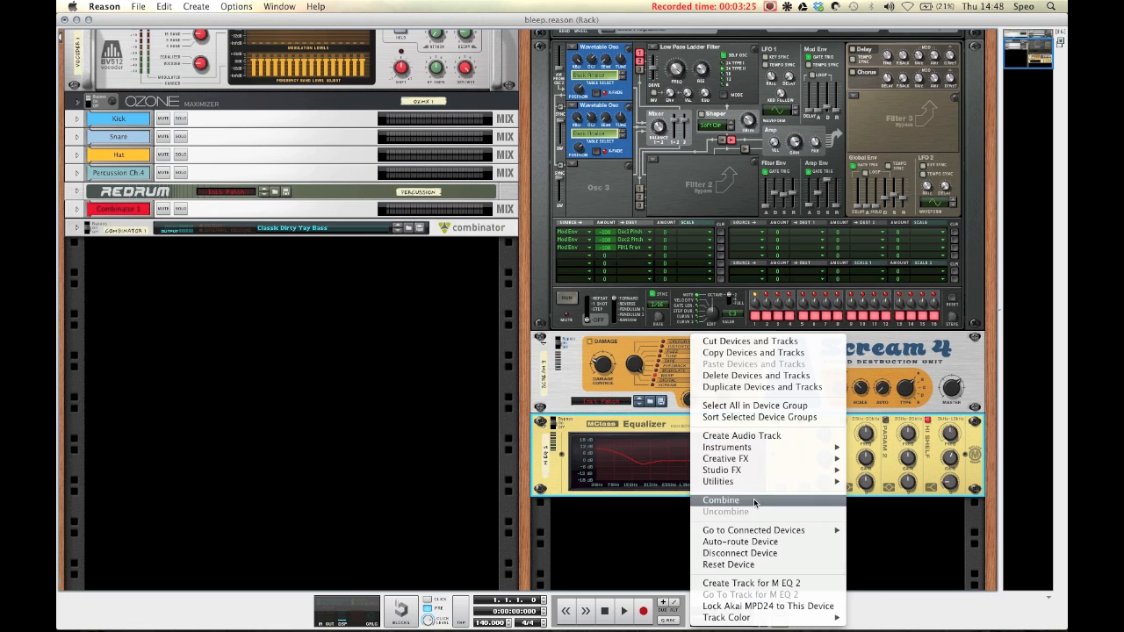
{"action": "mouse_move", "coordinate": [749, 470]}
{"action": "left_click", "coordinate": [913, 399]}
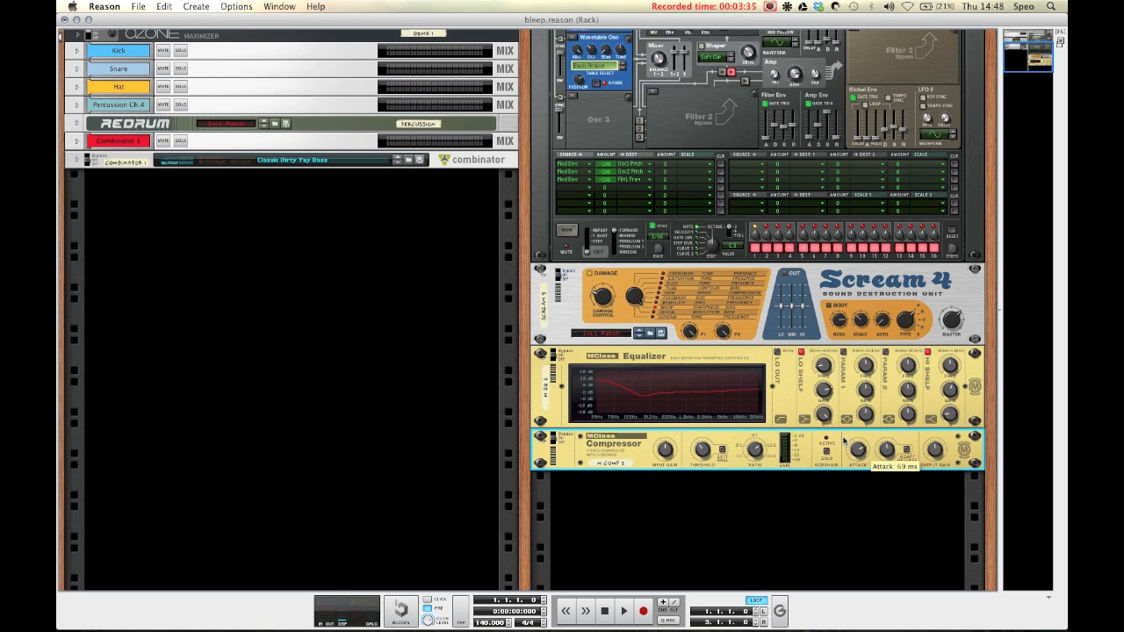
{"action": "left_click_drag", "start_coordinate": [853, 451], "coordinate": [853, 446]}
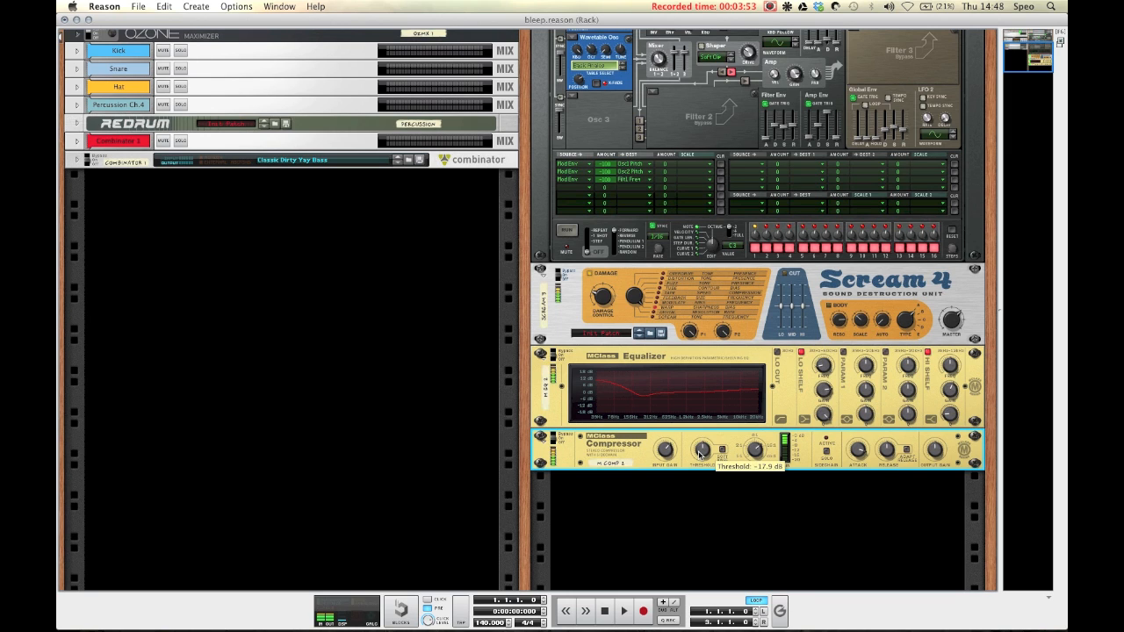
Step: Add an RV7000 Advanced Reverb below the compressor
{"action": "right_click", "coordinate": [625, 450]}
{"action": "mouse_move", "coordinate": [656, 472]}
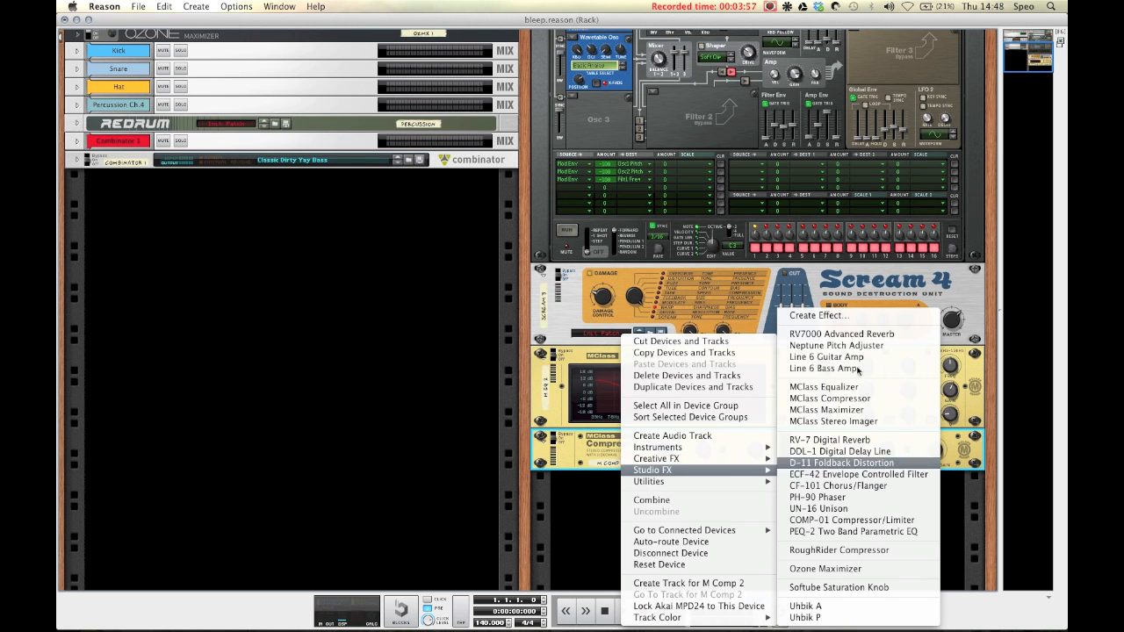
{"action": "left_click", "coordinate": [849, 338]}
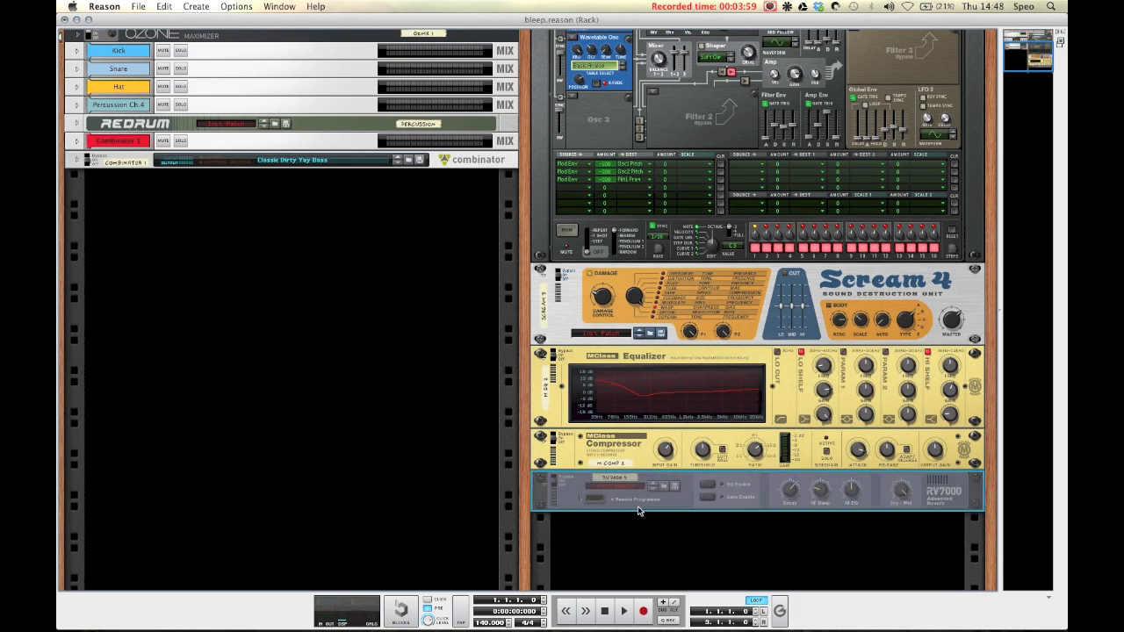
Step: Adjust the RV7000 reverb's decay and HF damp knobs
{"action": "left_click", "coordinate": [586, 499]}
{"action": "left_click_drag", "start_coordinate": [614, 524], "coordinate": [614, 530]}
{"action": "left_click", "coordinate": [579, 498]}
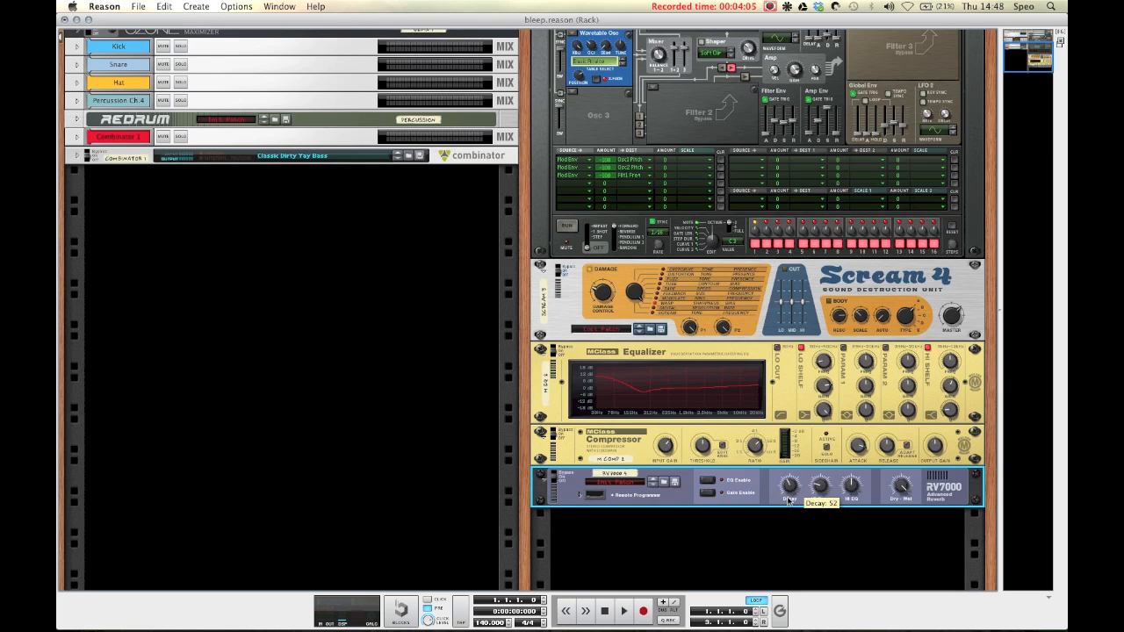
{"action": "left_click_drag", "start_coordinate": [788, 503], "coordinate": [786, 500]}
{"action": "left_click_drag", "start_coordinate": [824, 489], "coordinate": [824, 486]}
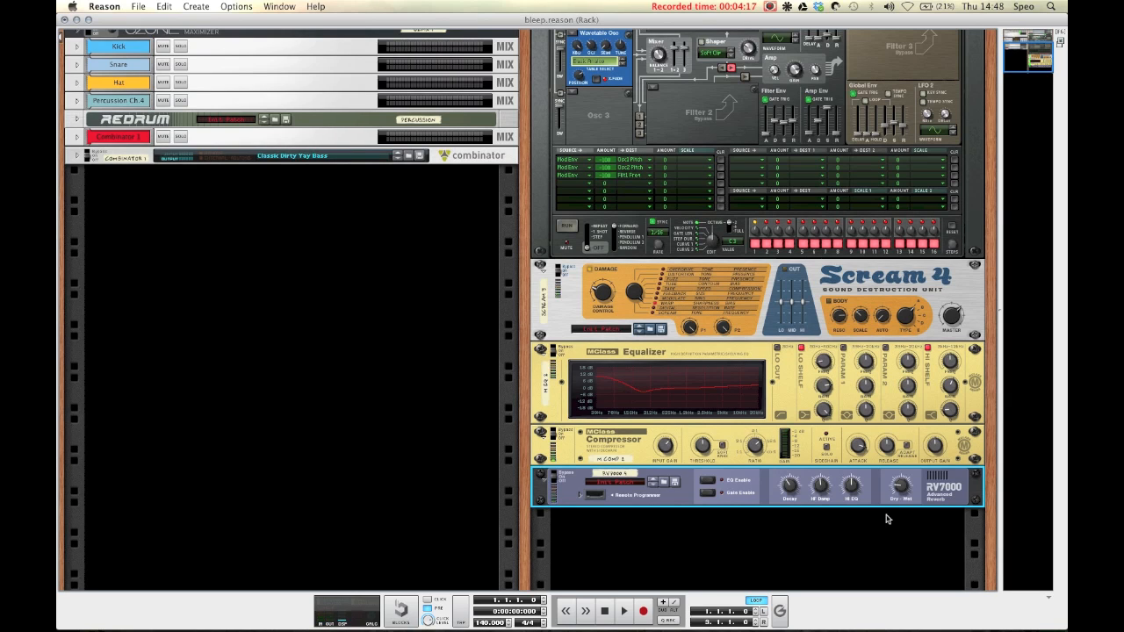
{"action": "left_click", "coordinate": [293, 463]}
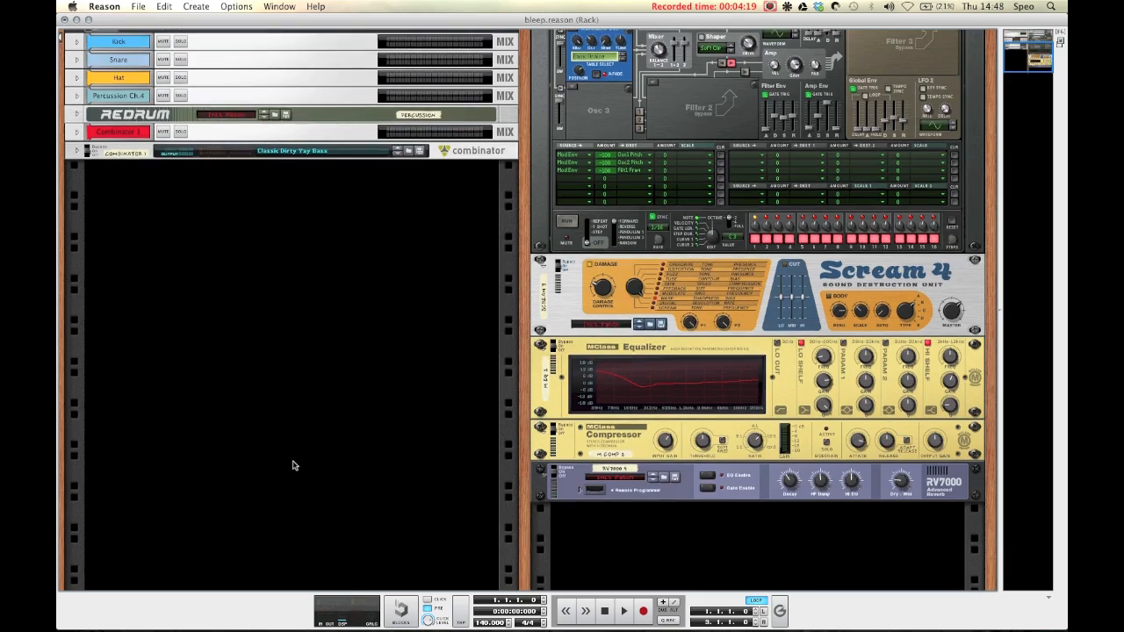
{"action": "scroll", "coordinate": [294, 465], "scroll_direction": "up", "scroll_amount": 5}
{"action": "scroll", "coordinate": [293, 463], "scroll_direction": "down", "scroll_amount": 5}
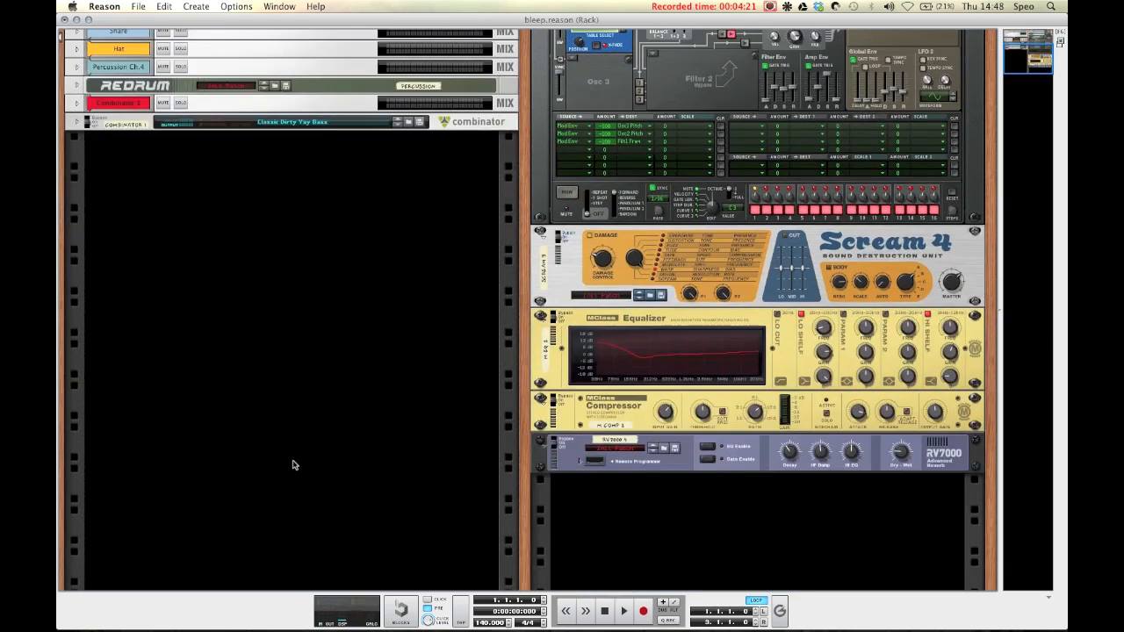
{"action": "scroll", "coordinate": [294, 464], "scroll_direction": "up", "scroll_amount": 5}
{"action": "scroll", "coordinate": [293, 464], "scroll_direction": "down", "scroll_amount": 2}
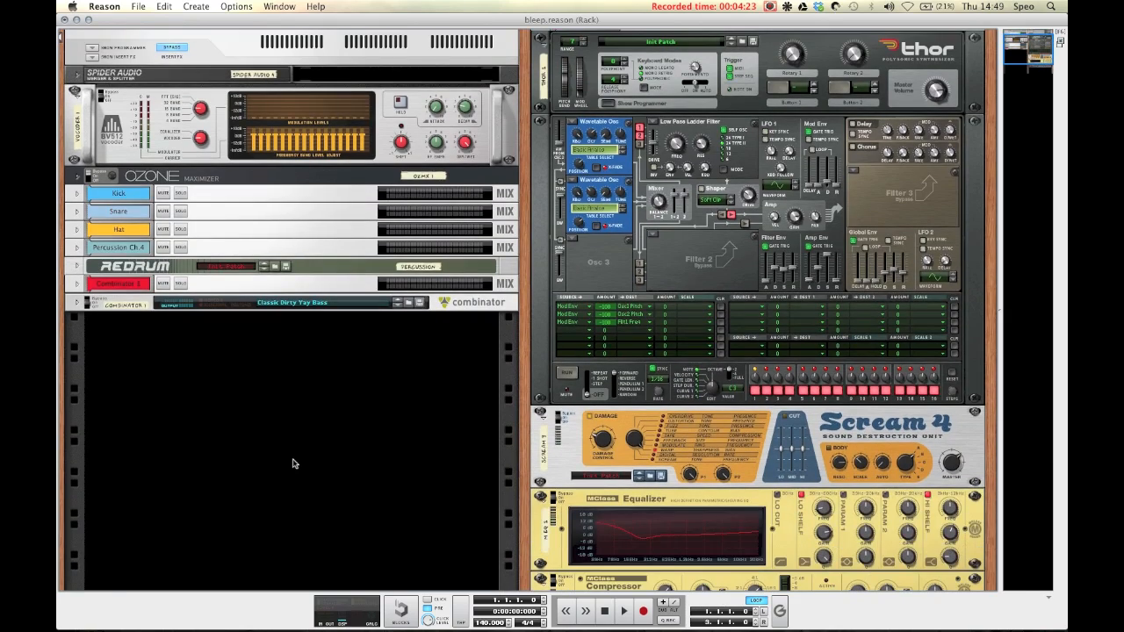
{"action": "key", "text": "F7"}
{"action": "key", "text": "F6"}
{"action": "scroll", "coordinate": [689, 217], "scroll_direction": "up", "scroll_amount": 4}
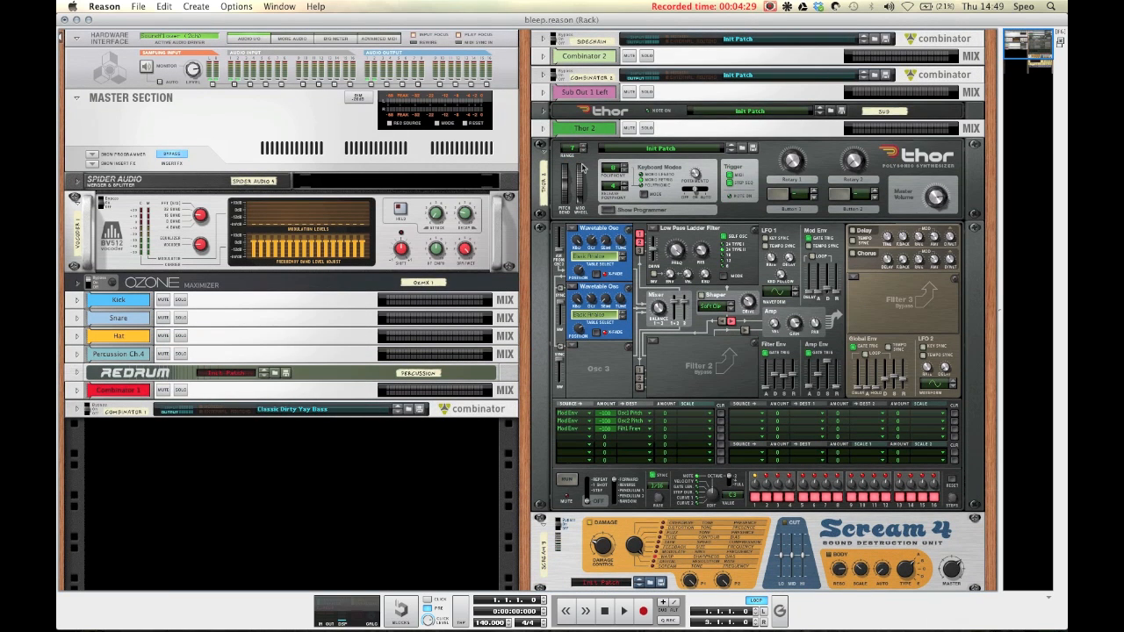
Step: Select the new Thor device and switch to the sequencer to view its track lanes
{"action": "left_click", "coordinate": [584, 147]}
{"action": "left_click", "coordinate": [584, 146]}
{"action": "left_click", "coordinate": [584, 147]}
{"action": "left_click", "coordinate": [584, 146]}
{"action": "left_click", "coordinate": [584, 147]}
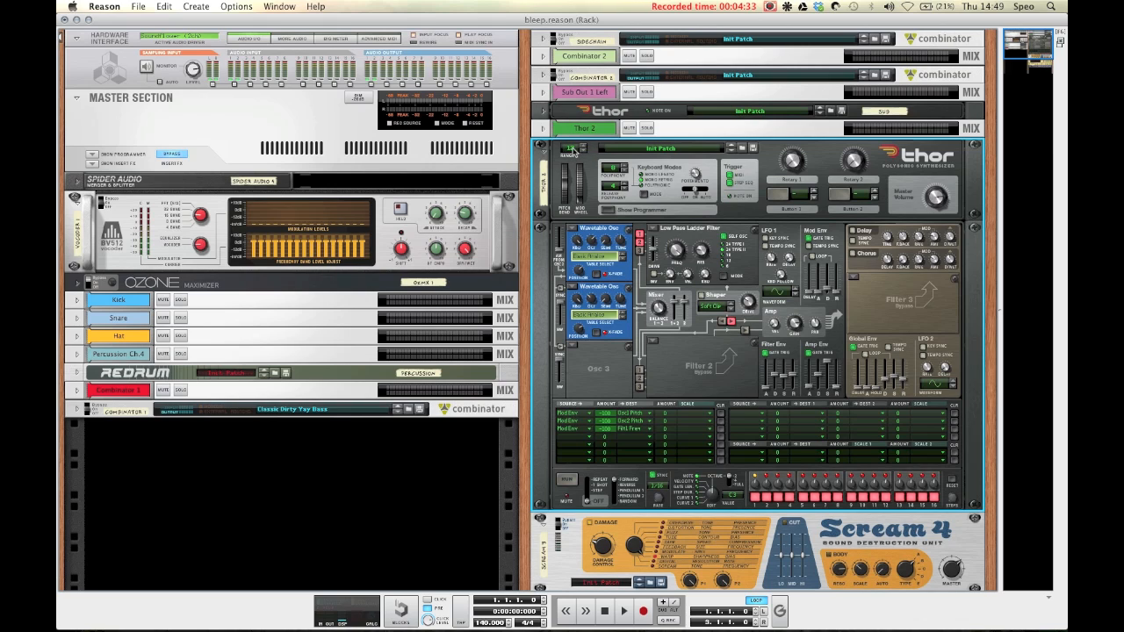
{"action": "key", "text": "F7"}
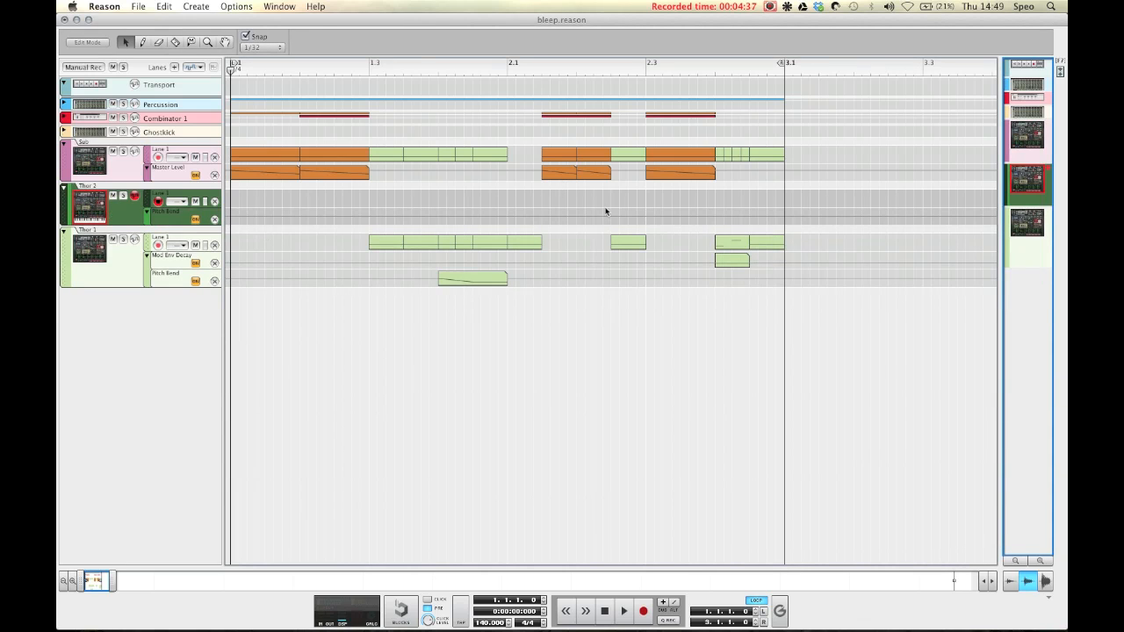
{"action": "key", "text": "F7"}
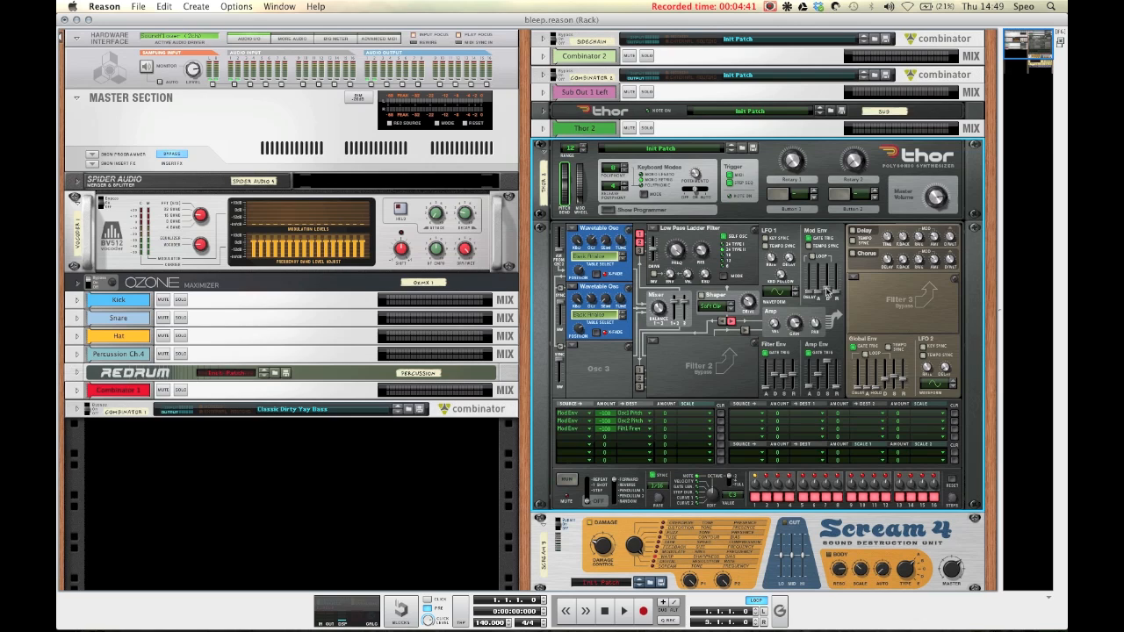
{"action": "mouse_move", "coordinate": [826, 292]}
{"action": "key", "text": "F7"}
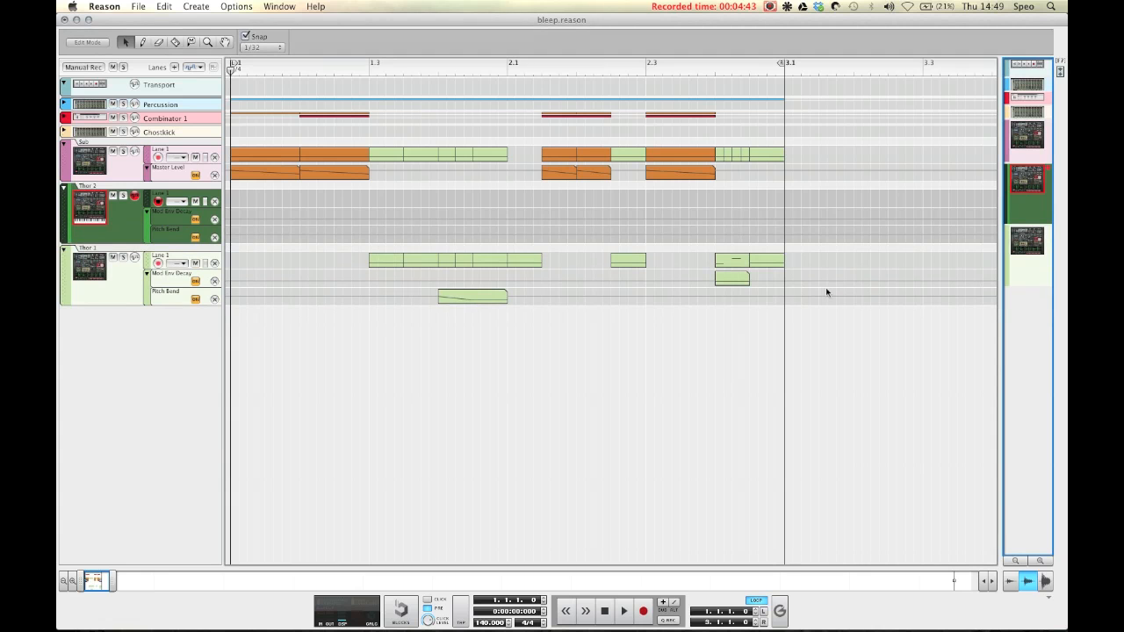
Step: Move the Thor 1 note and automation clips onto the Thor 2 track
{"action": "left_click_drag", "start_coordinate": [316, 253], "coordinate": [811, 339]}
{"action": "left_click_drag", "start_coordinate": [400, 269], "coordinate": [389, 205]}
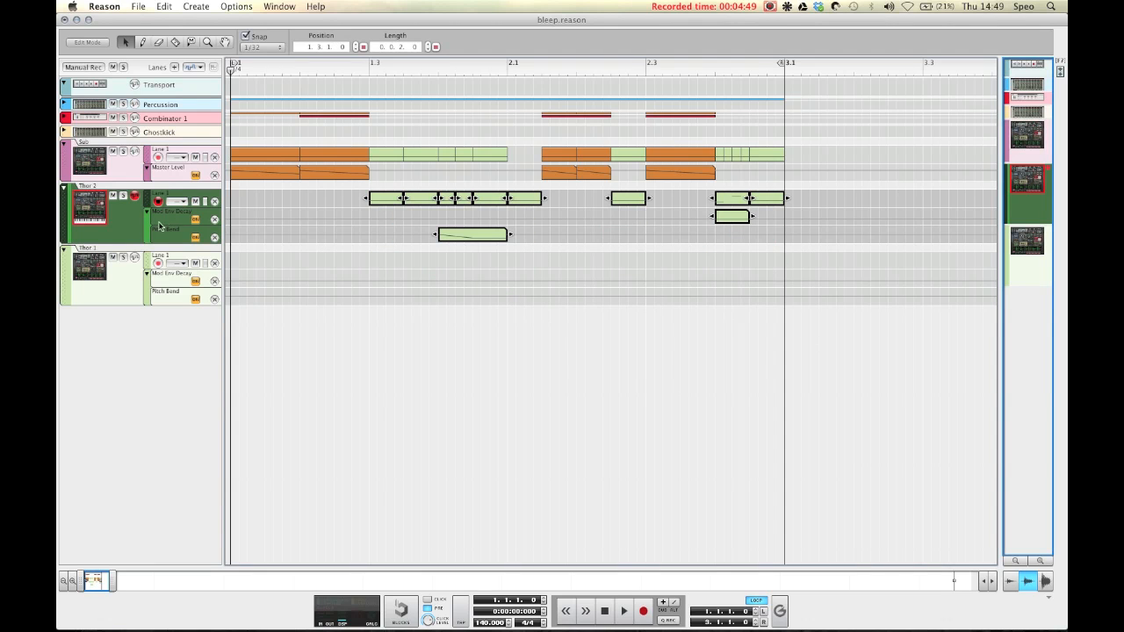
Step: Select the Thor 2 track and play the arrangement from bar 1.3 to audition the moved clips
{"action": "left_click", "coordinate": [123, 195]}
{"action": "left_click", "coordinate": [368, 71]}
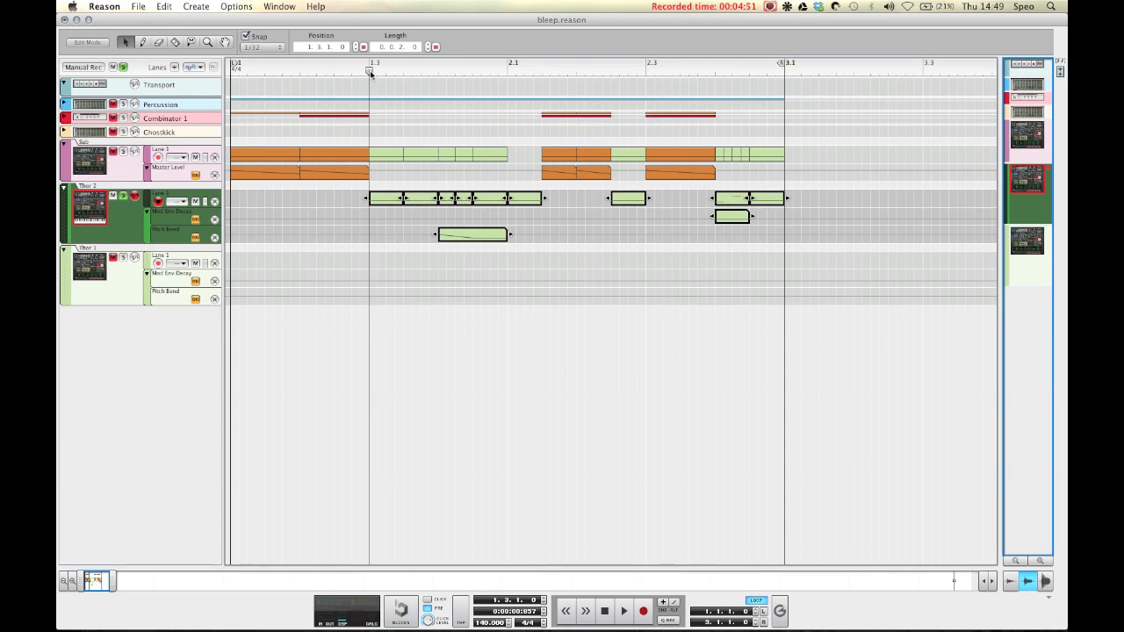
{"action": "key", "text": "space"}
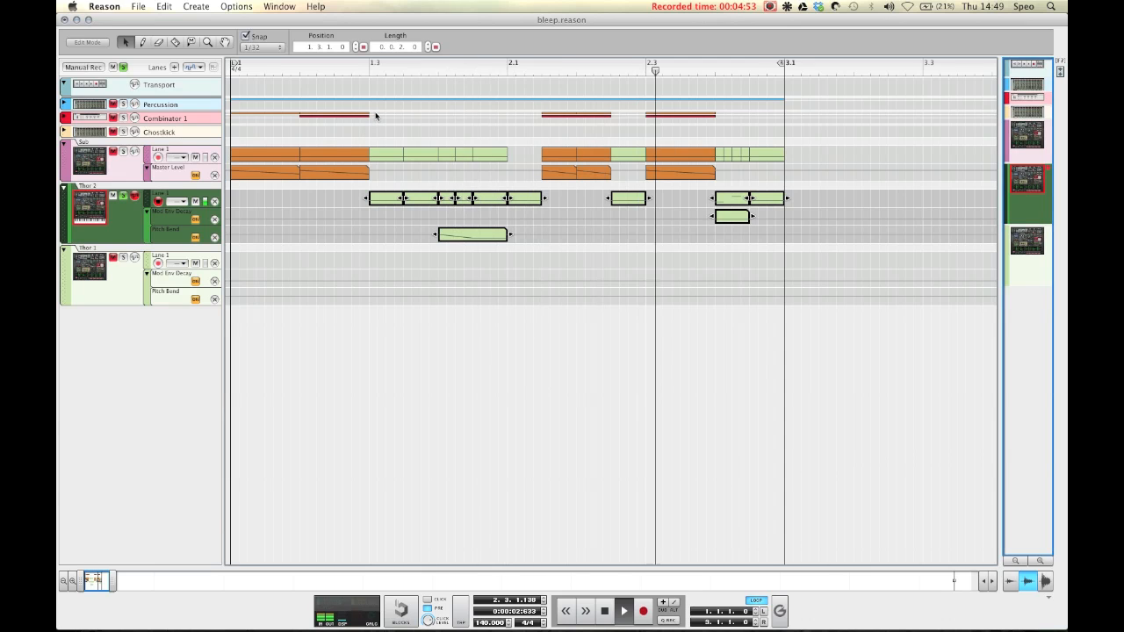
{"action": "left_click", "coordinate": [368, 71]}
{"action": "key", "text": "space"}
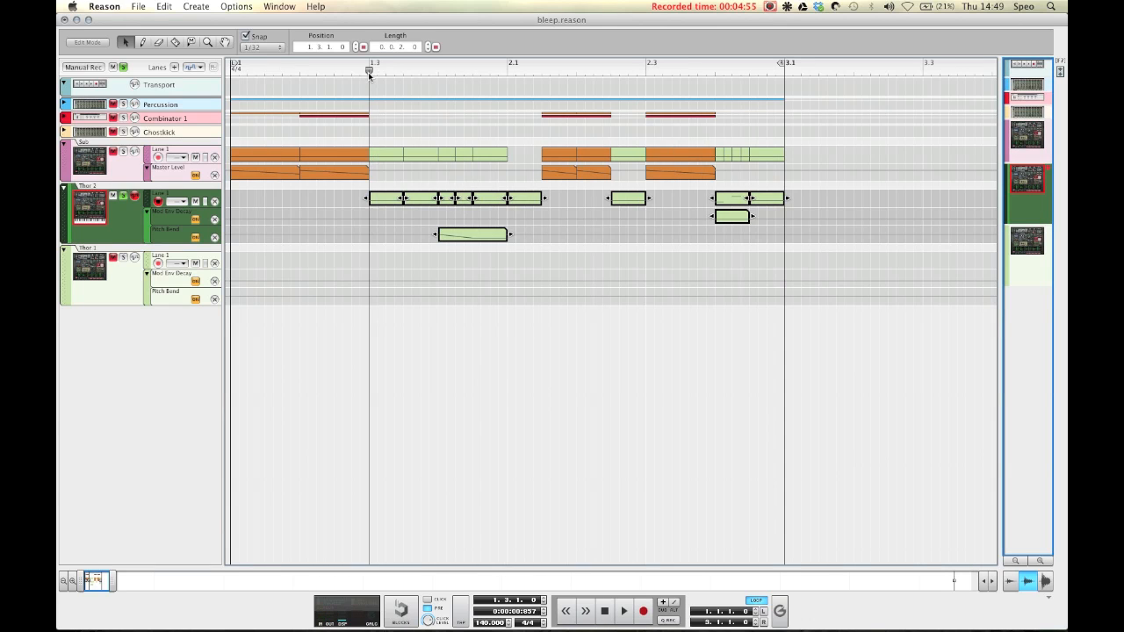
Step: Open the Thor 2 clips in edit mode, step through each clip, and return to audition playback
{"action": "double_click", "coordinate": [379, 198]}
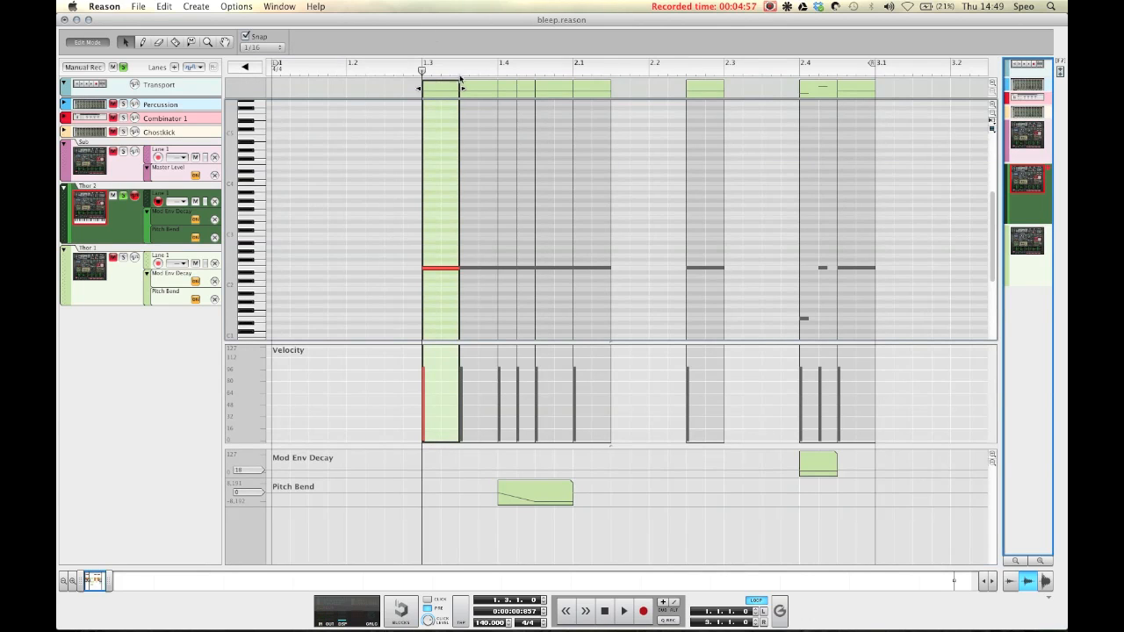
{"action": "left_click", "coordinate": [495, 93]}
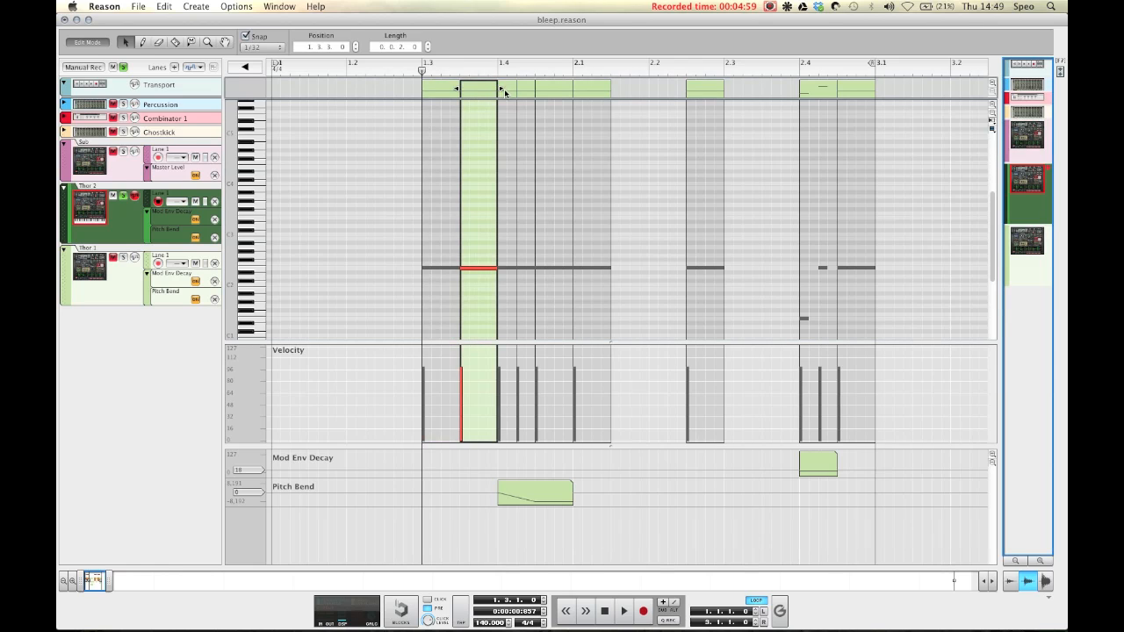
{"action": "left_click", "coordinate": [506, 94]}
{"action": "left_click", "coordinate": [526, 91]}
{"action": "left_click", "coordinate": [545, 92]}
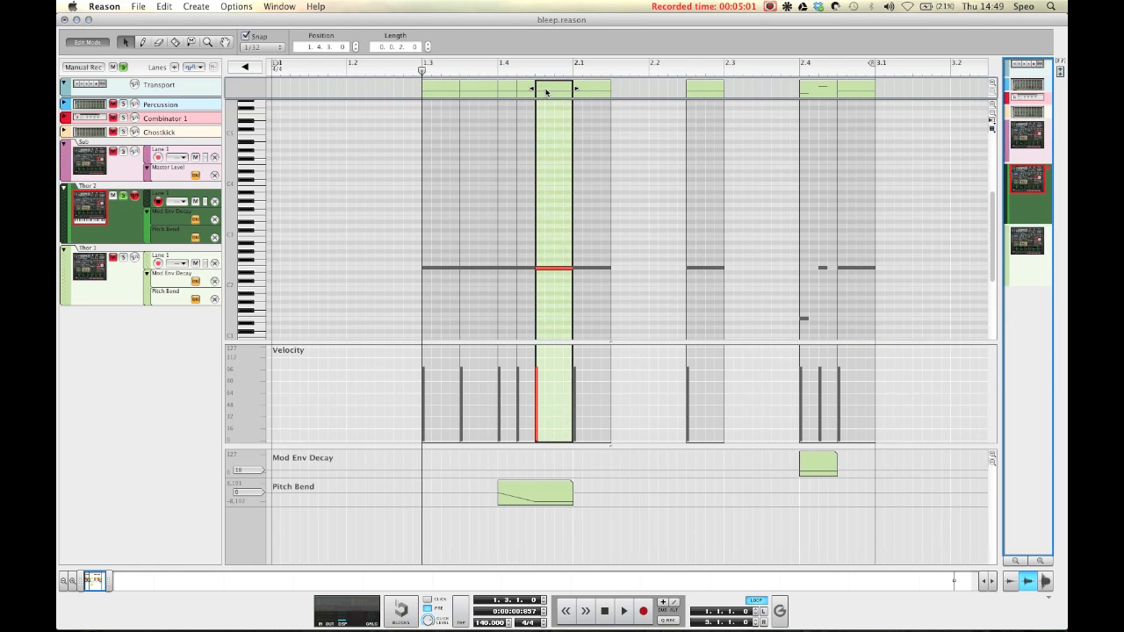
{"action": "left_click", "coordinate": [601, 93]}
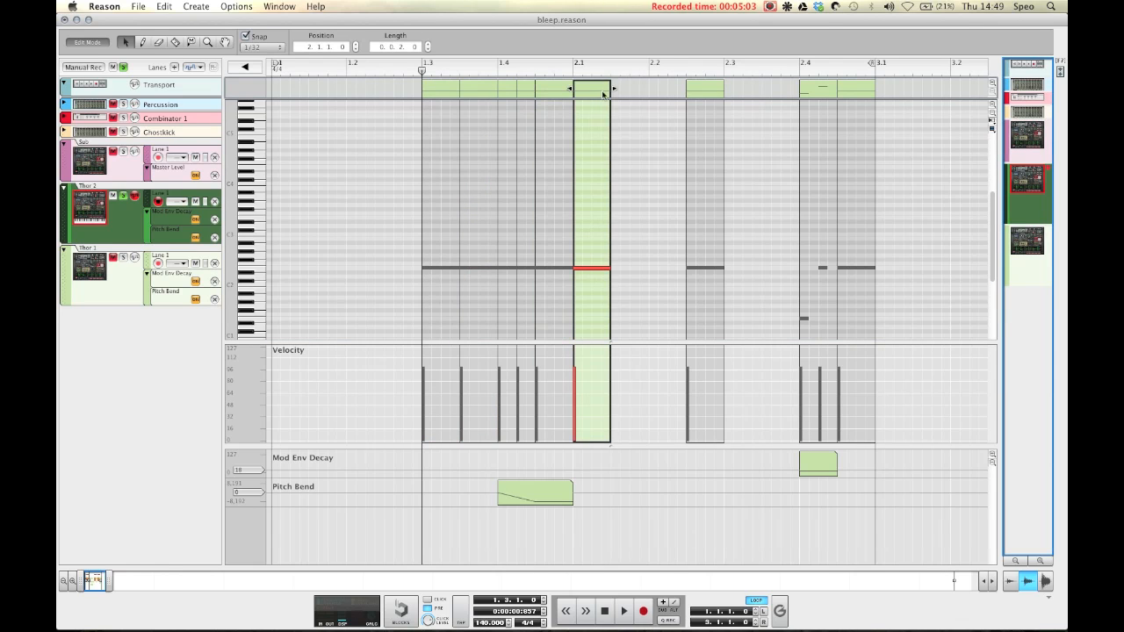
{"action": "left_click", "coordinate": [716, 93]}
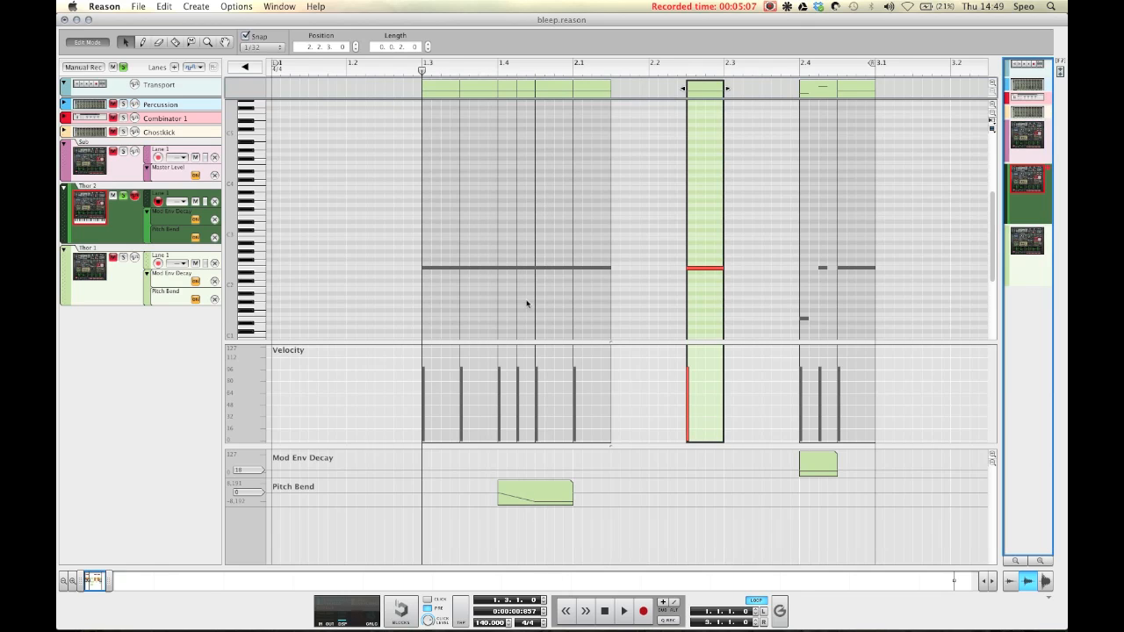
{"action": "left_click", "coordinate": [518, 499]}
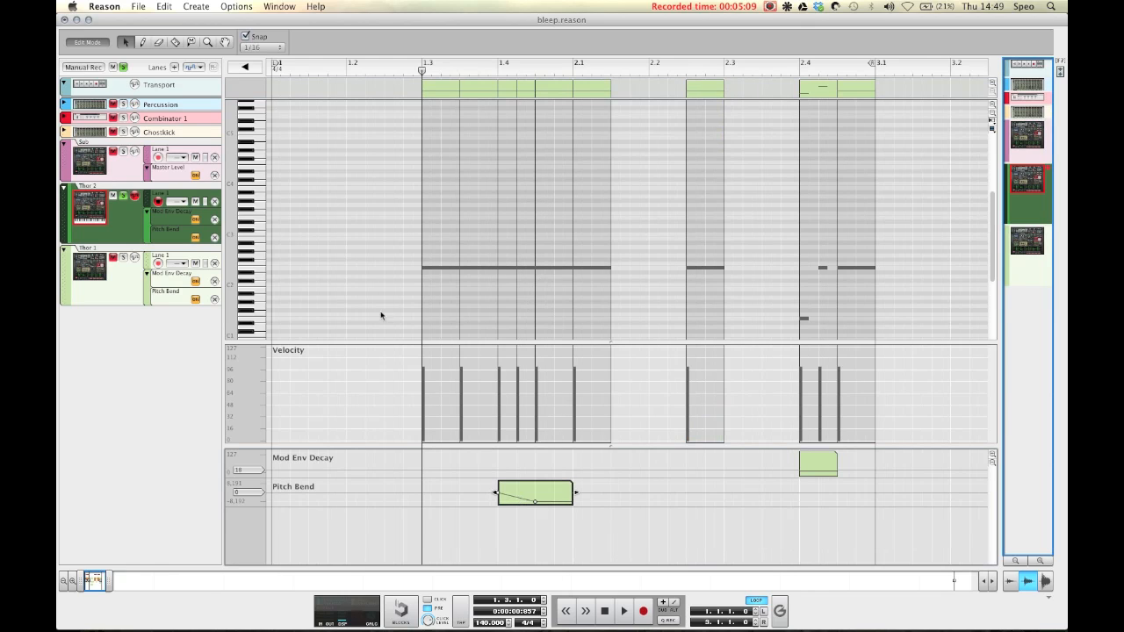
{"action": "left_click", "coordinate": [245, 67]}
{"action": "key", "text": "space"}
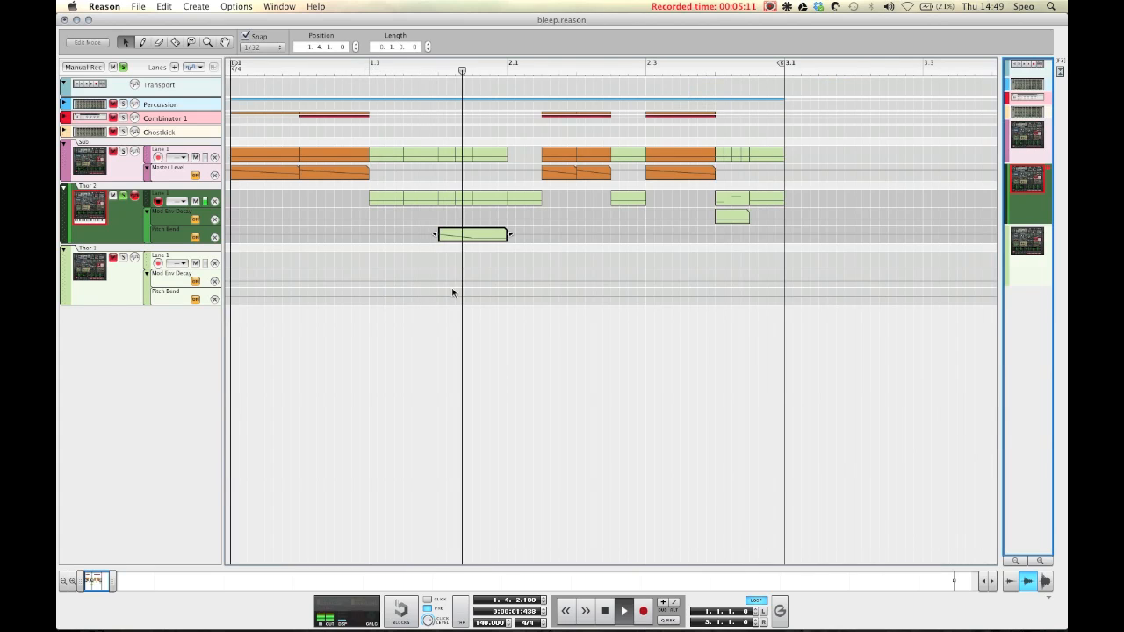
{"action": "key", "text": "space"}
Step: Open the Mod Env Decay automation clip at bar 2.4 and inspect its automation point
{"action": "left_click", "coordinate": [718, 68]}
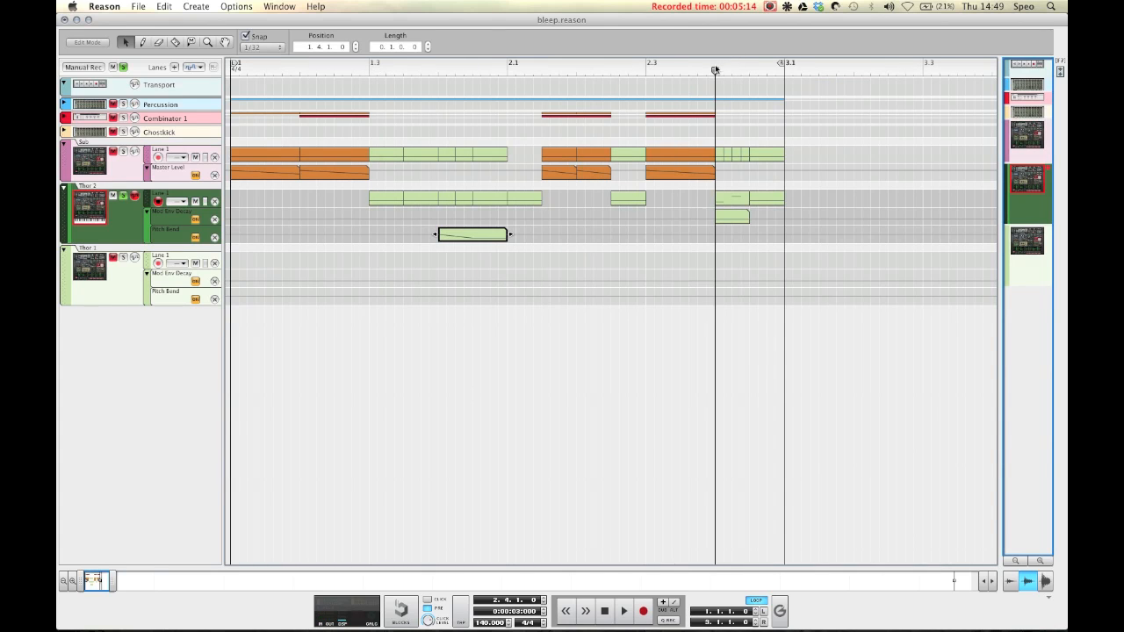
{"action": "left_click", "coordinate": [731, 218]}
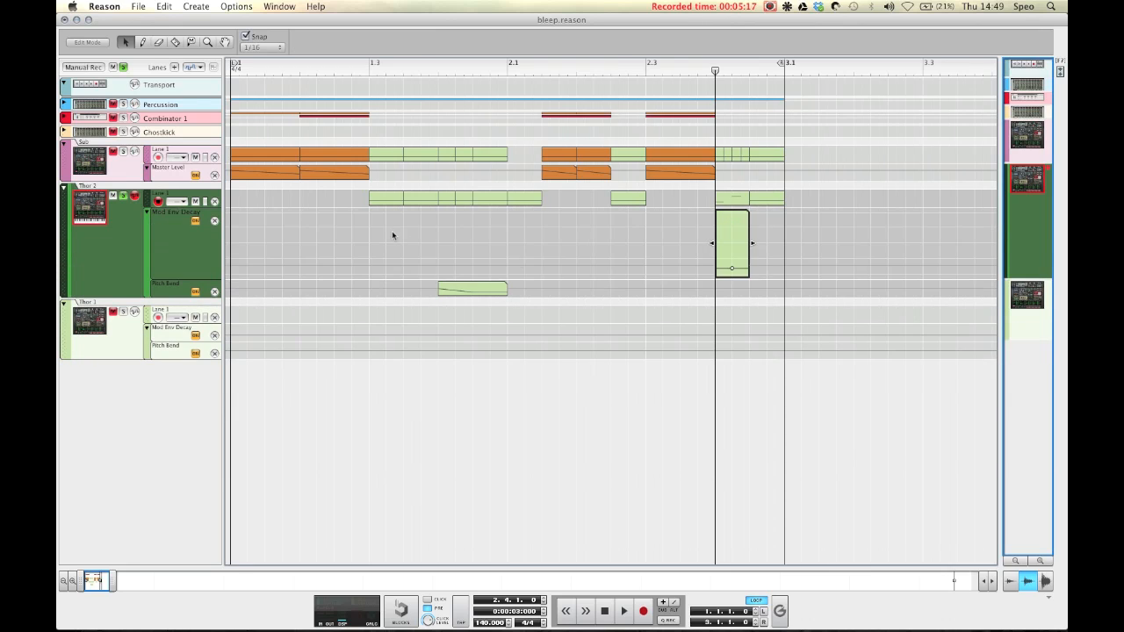
{"action": "left_click", "coordinate": [733, 269]}
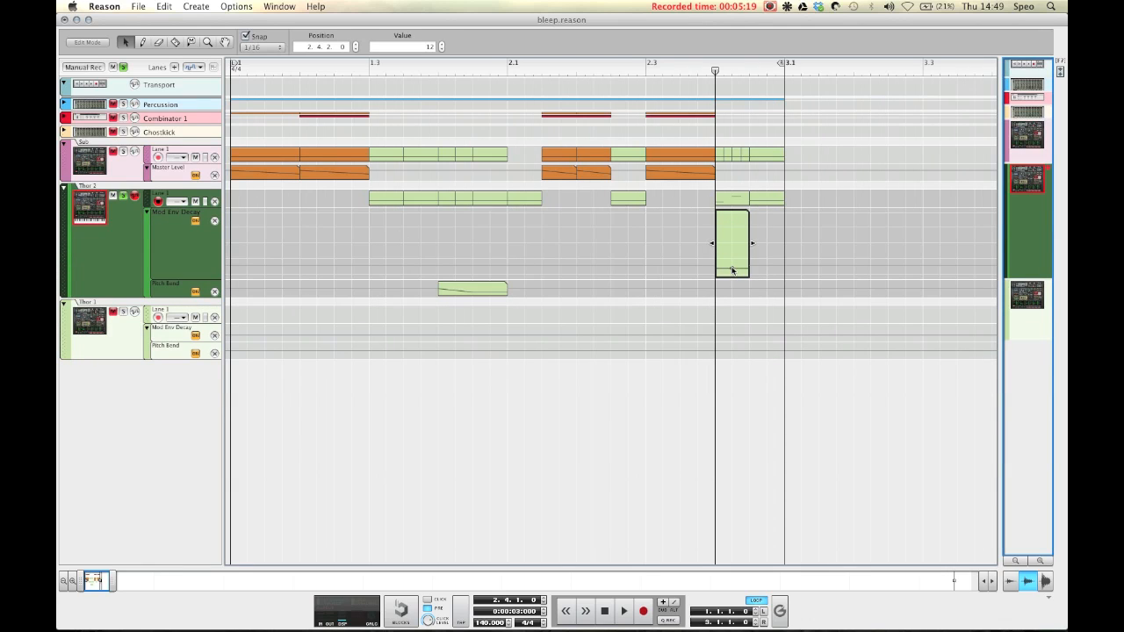
{"action": "key", "text": "Escape"}
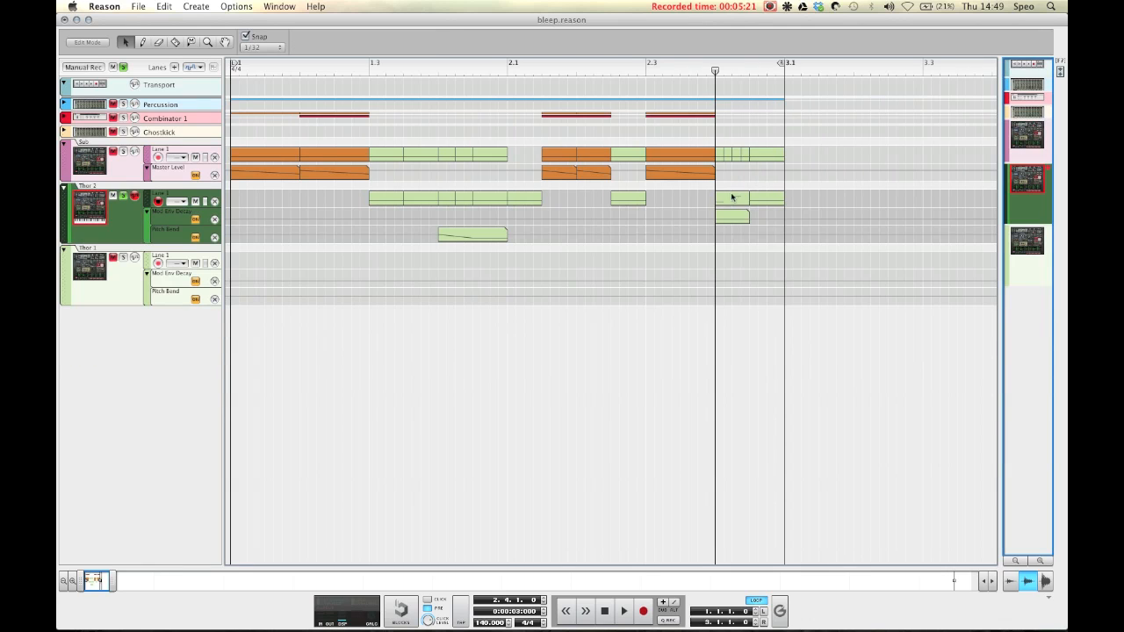
Step: Open the note clip at bar 2.4 in edit mode and select its lowest note
{"action": "double_click", "coordinate": [727, 201]}
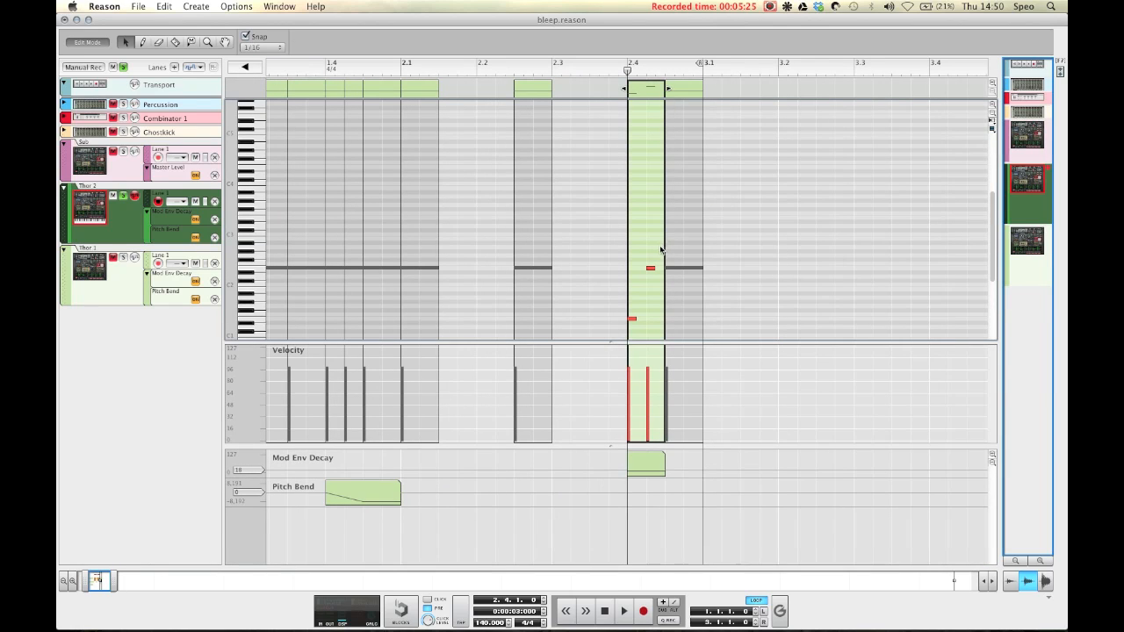
{"action": "left_click_drag", "start_coordinate": [603, 309], "coordinate": [637, 327]}
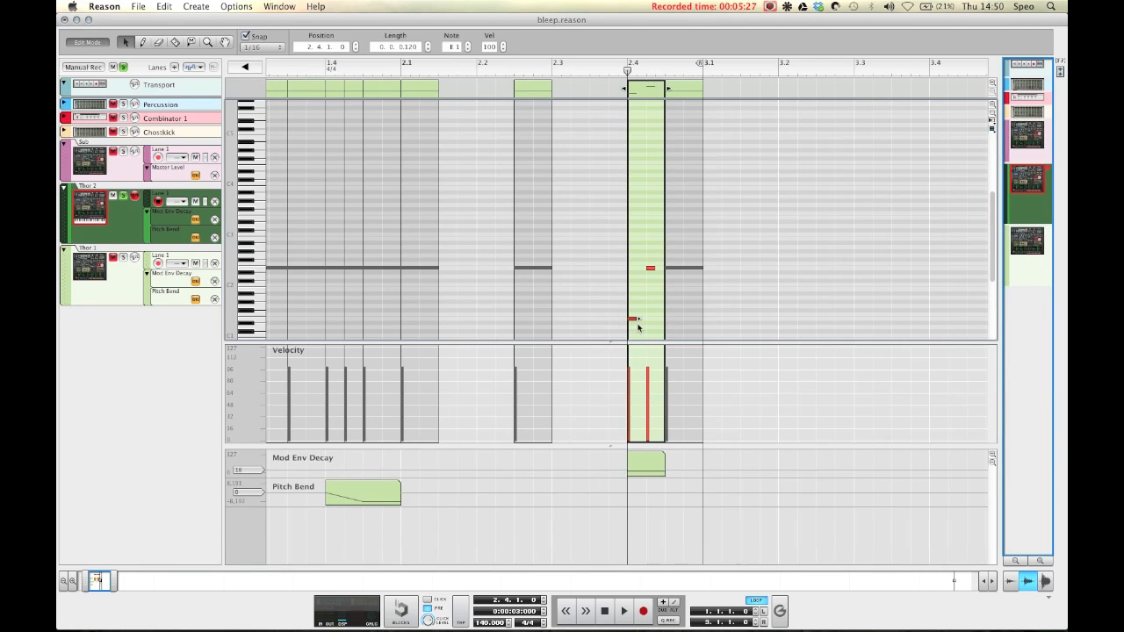
{"action": "scroll", "coordinate": [640, 324], "scroll_direction": "left", "scroll_amount": 3}
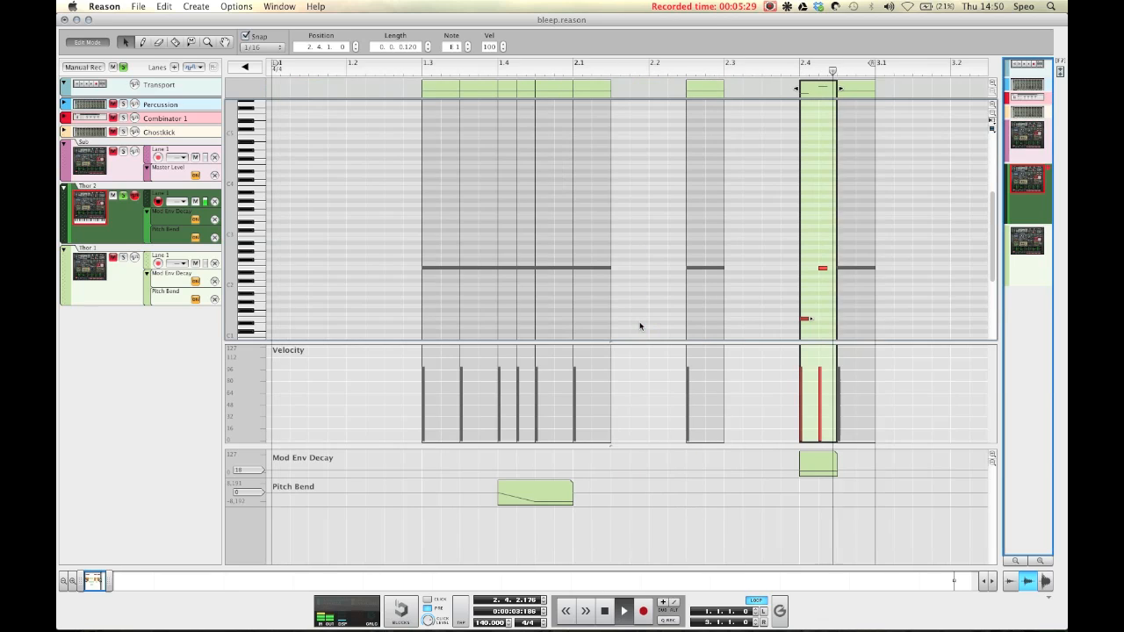
{"action": "left_click", "coordinate": [732, 290]}
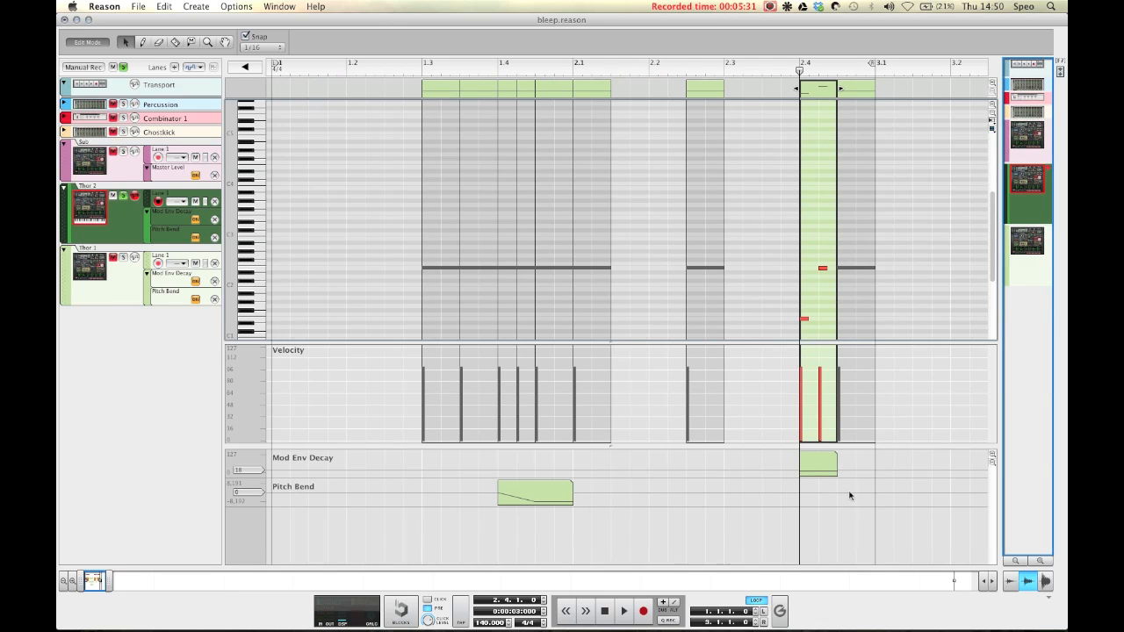
Step: Delete the Mod Env Decay automation clip, audition the track, and undo the deletion
{"action": "left_click", "coordinate": [815, 464]}
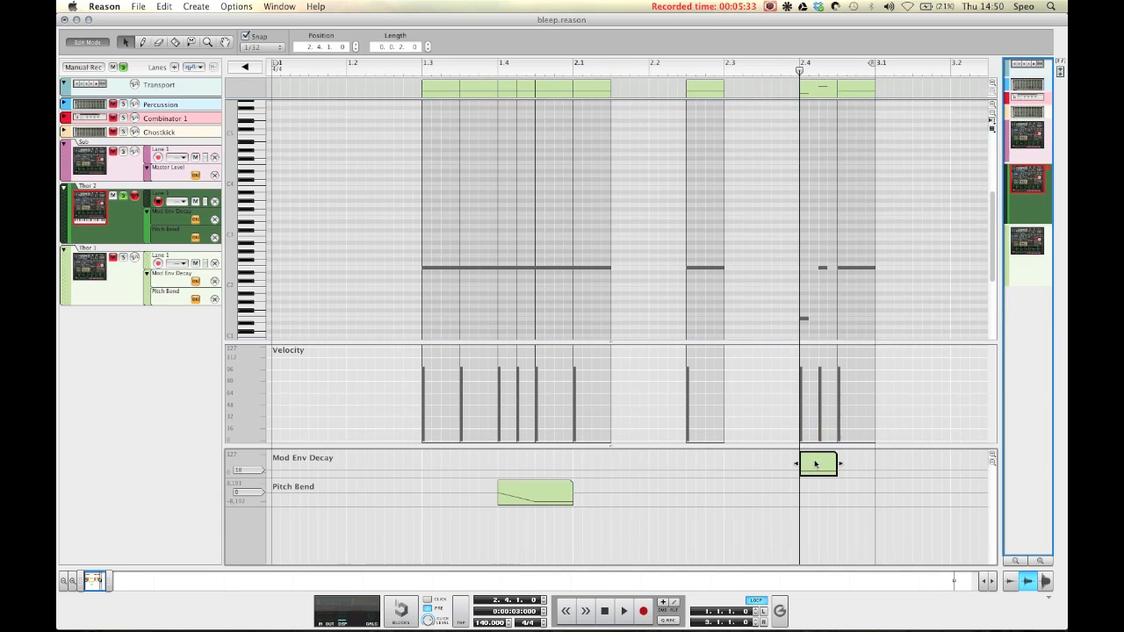
{"action": "left_click", "coordinate": [245, 68]}
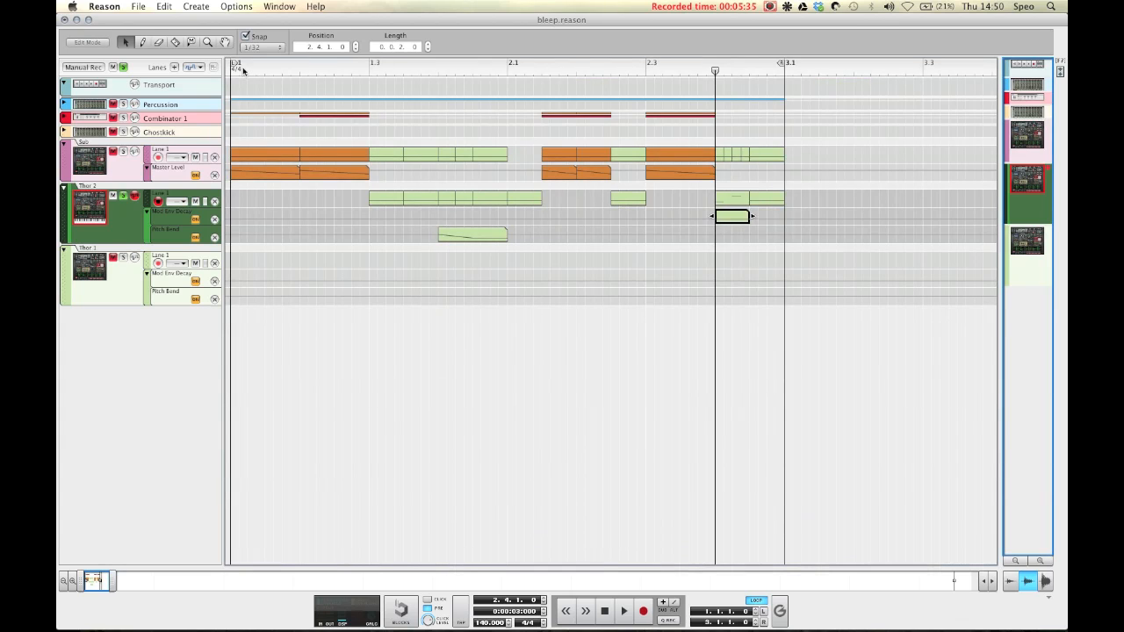
{"action": "key", "text": "Delete"}
{"action": "key", "text": "space"}
{"action": "key", "text": "space"}
{"action": "key", "text": "space"}
{"action": "key", "text": "space"}
{"action": "key", "text": "space"}
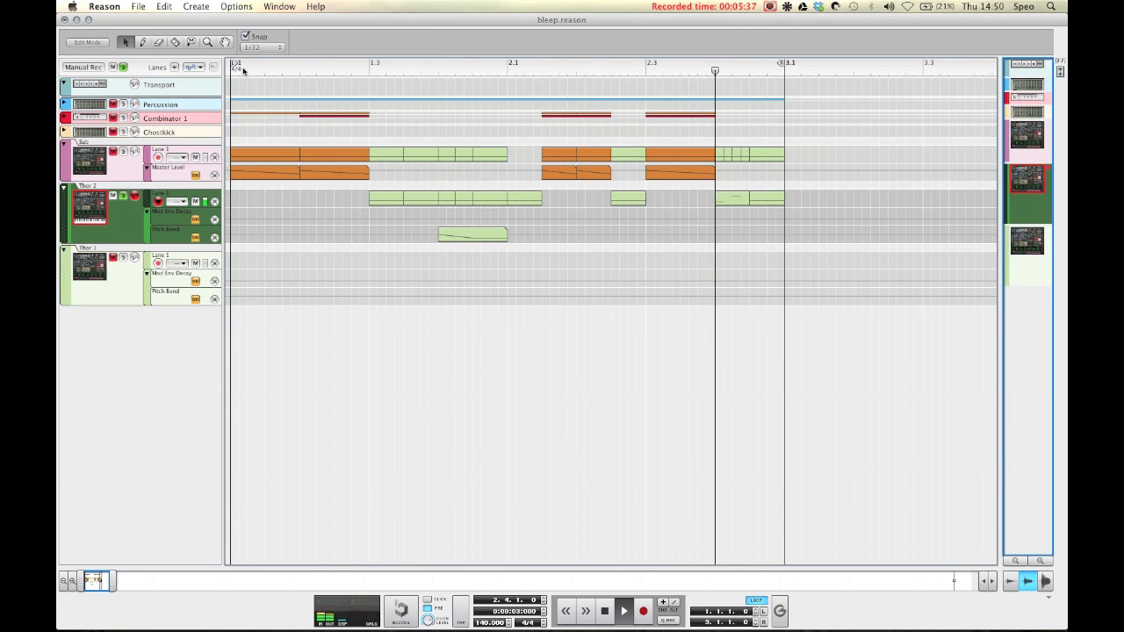
{"action": "key", "text": "space"}
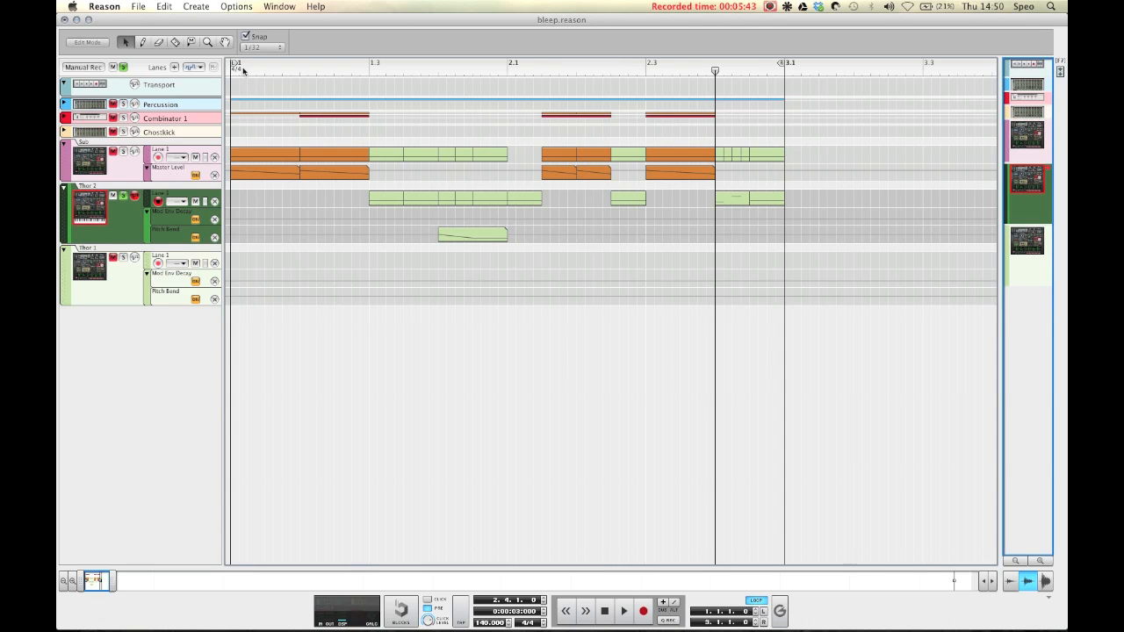
{"action": "key", "text": "super+z"}
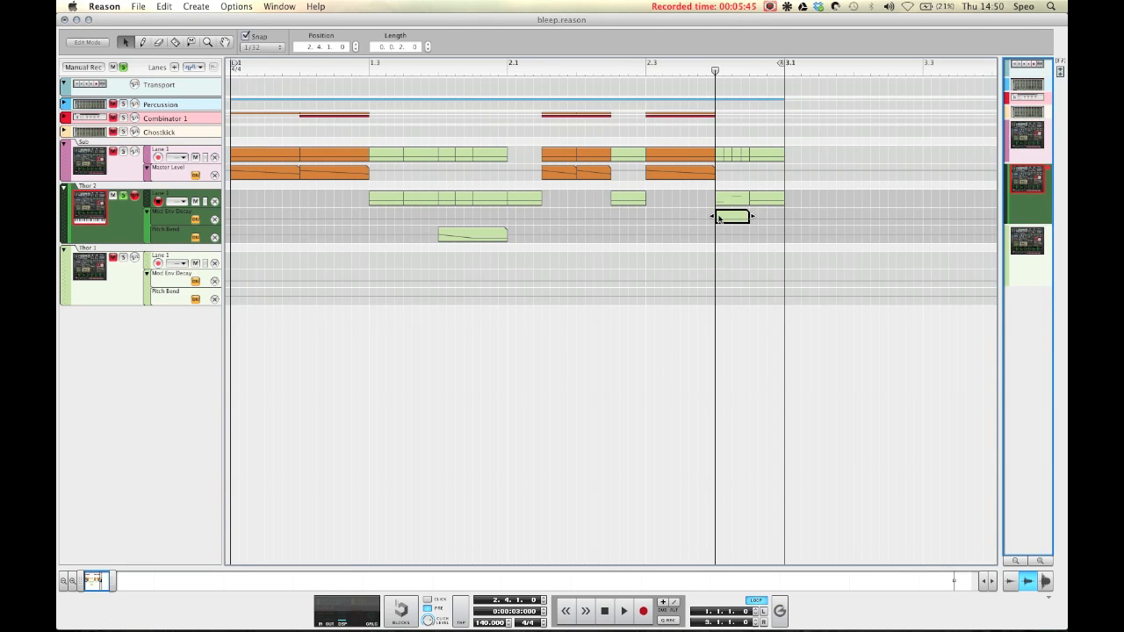
Step: Open the Mod Env Decay automation clip again and select its automation point
{"action": "double_click", "coordinate": [726, 218]}
{"action": "left_click", "coordinate": [731, 267]}
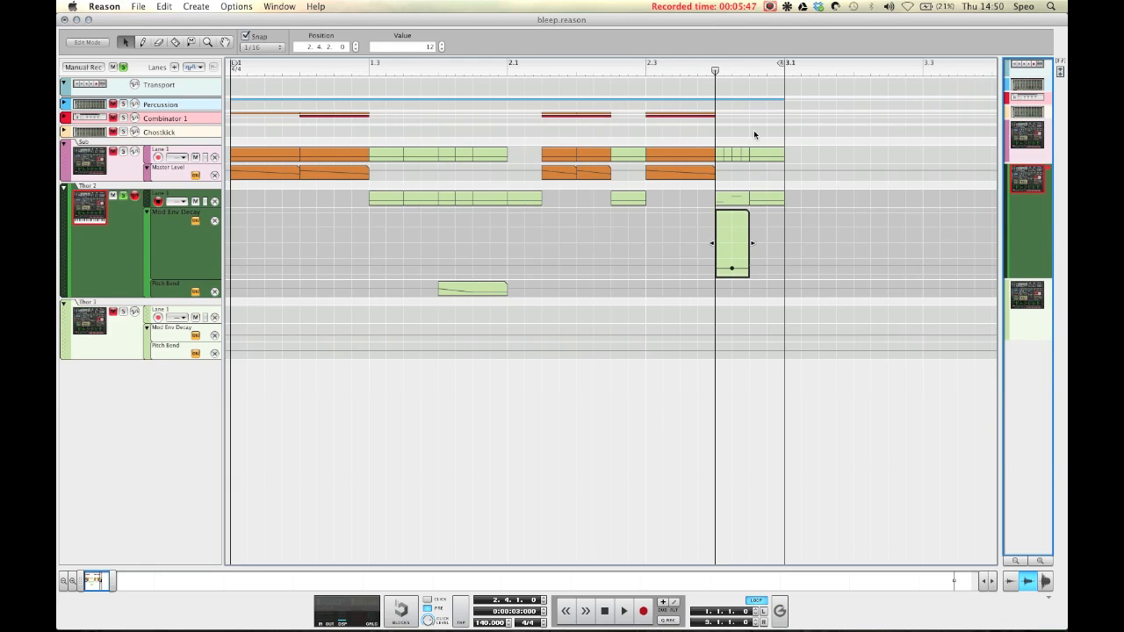
Step: Close the automation clip, open the note clip at bar 2.4 in edit mode to review its notes and Mod Env Decay lane, then leave edit mode
{"action": "left_click", "coordinate": [749, 189]}
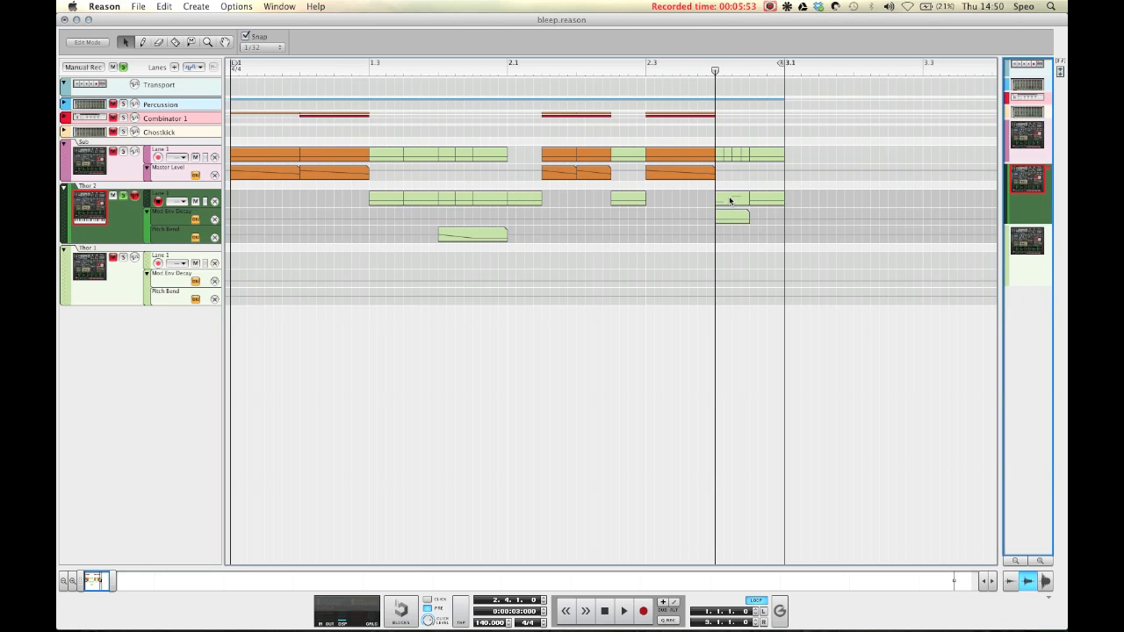
{"action": "double_click", "coordinate": [729, 201]}
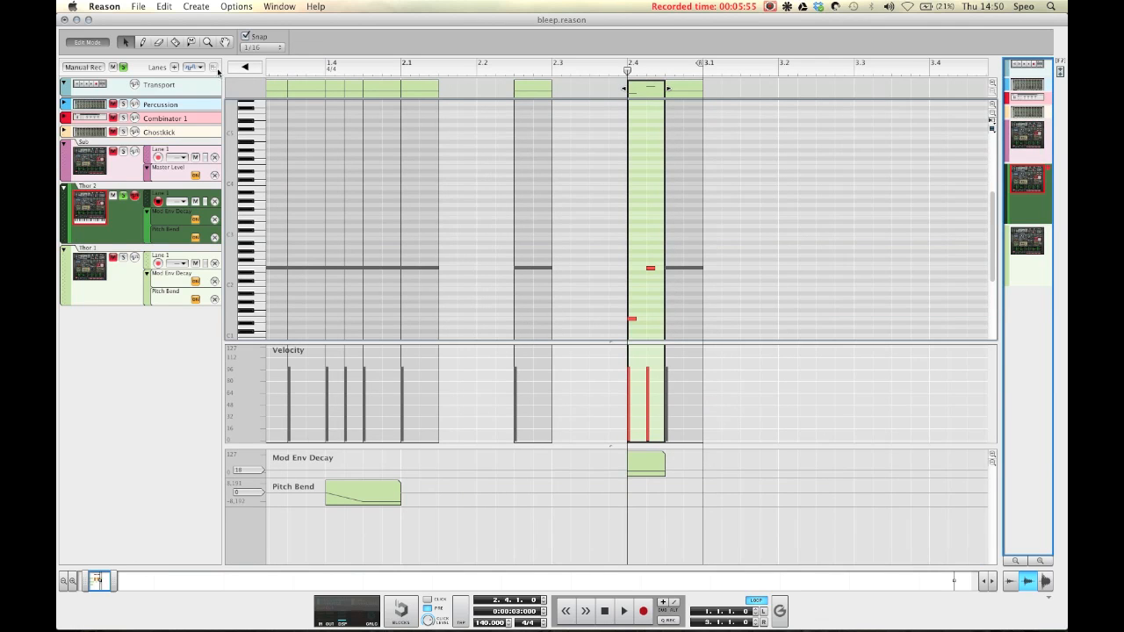
{"action": "left_click", "coordinate": [235, 71]}
Step: Play back the song while reviewing the Thor device and its Scream 4, equalizer, compressor and reverb chain in the rack
{"action": "key", "text": "space"}
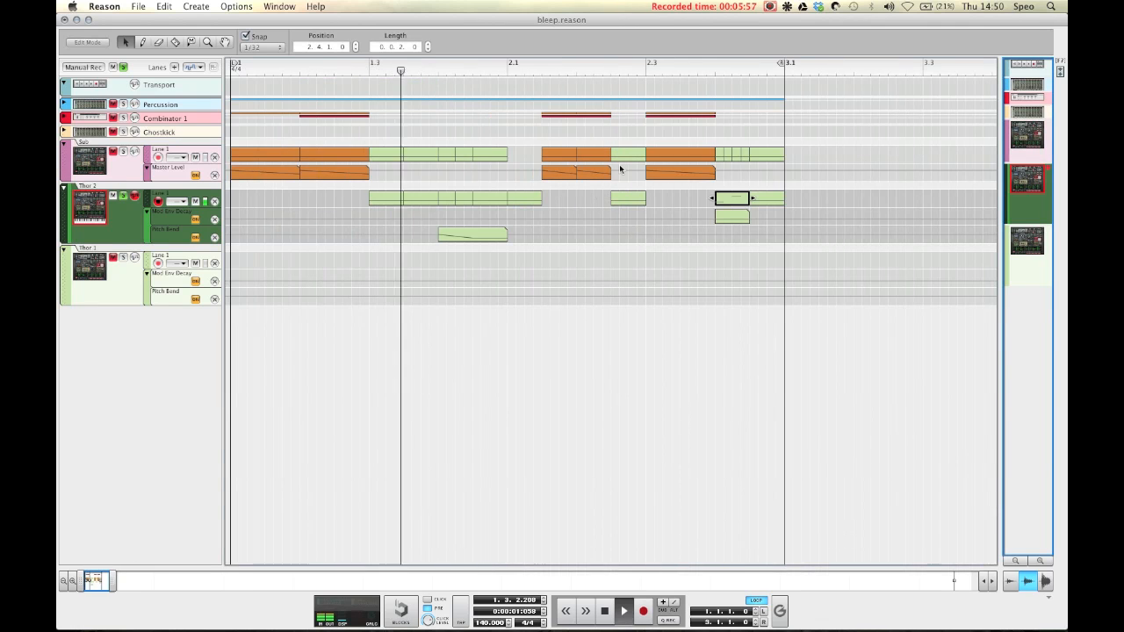
{"action": "left_click", "coordinate": [124, 68]}
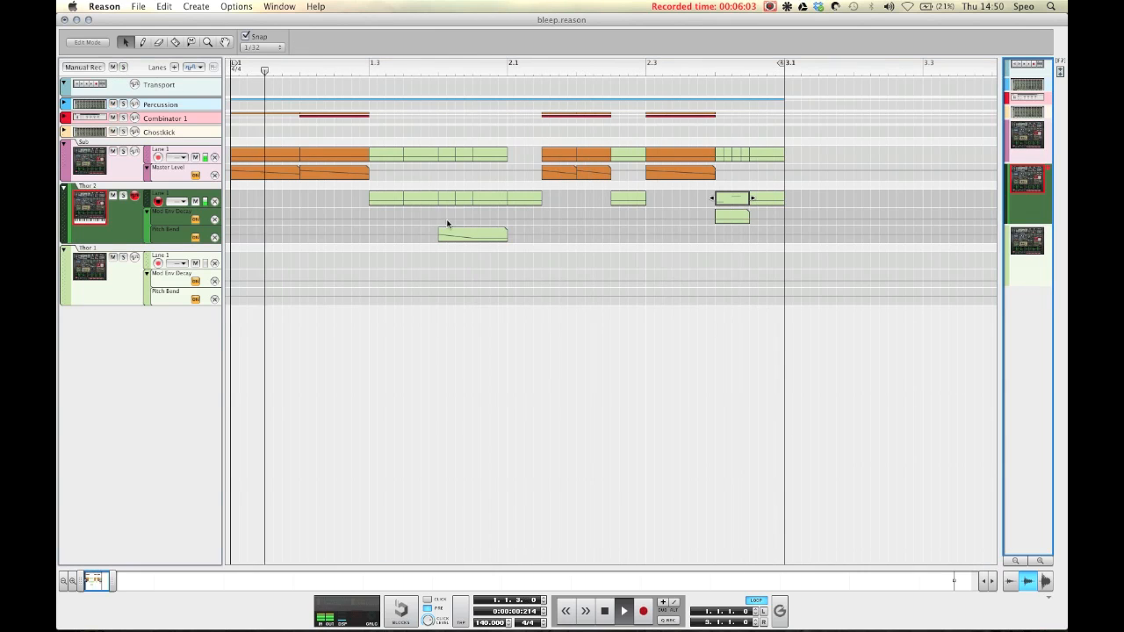
{"action": "key", "text": "Tab"}
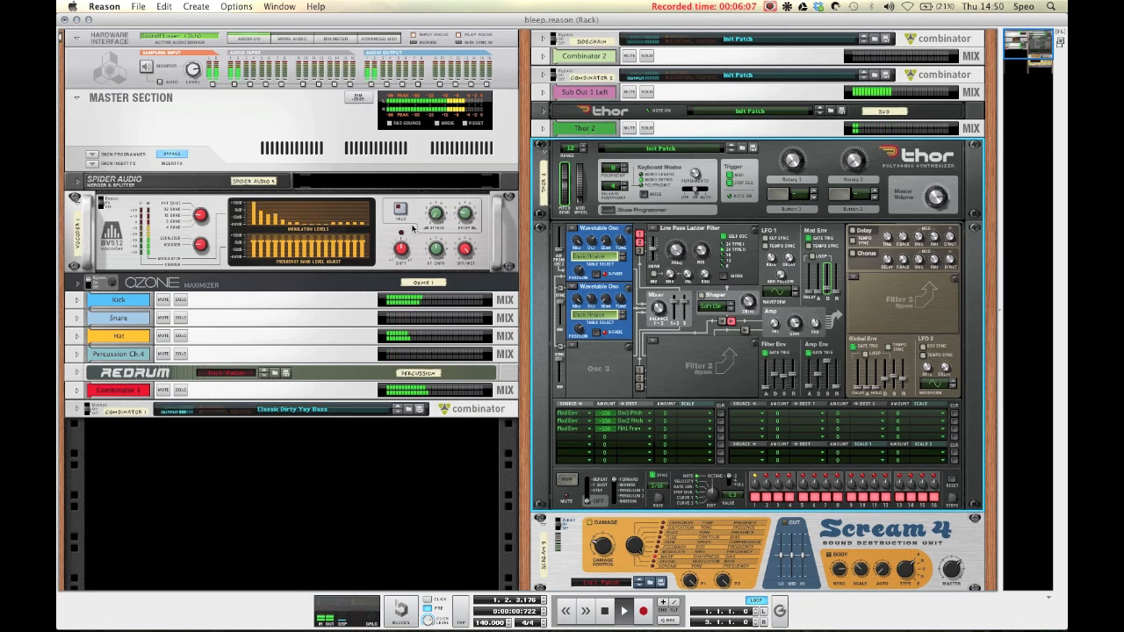
{"action": "key", "text": "space"}
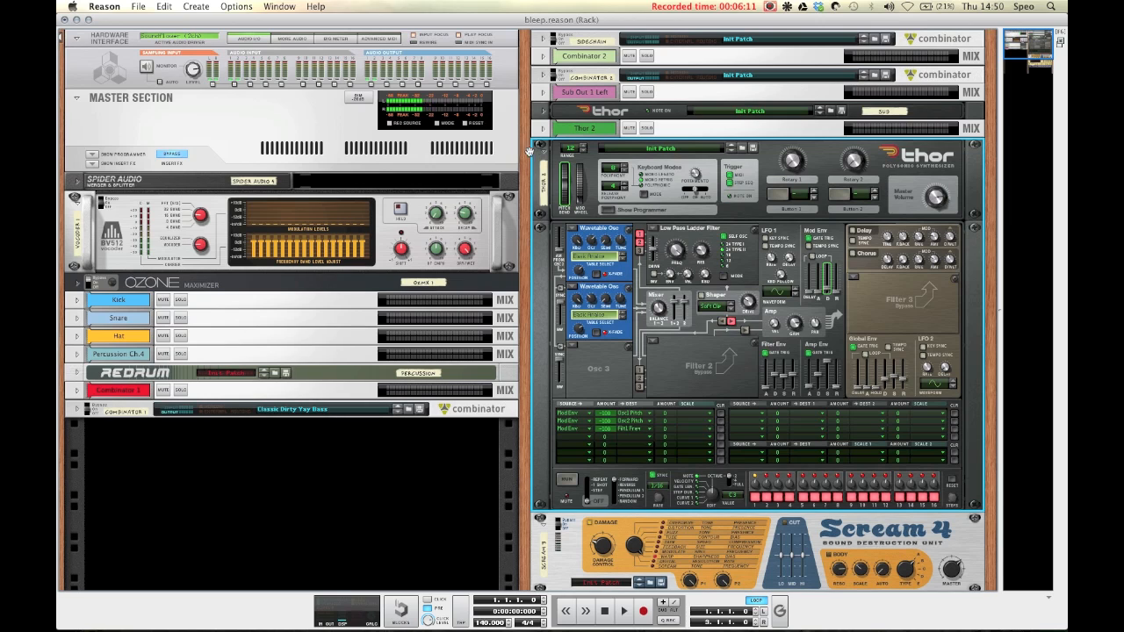
{"action": "scroll", "coordinate": [519, 155], "scroll_direction": "down", "scroll_amount": 5}
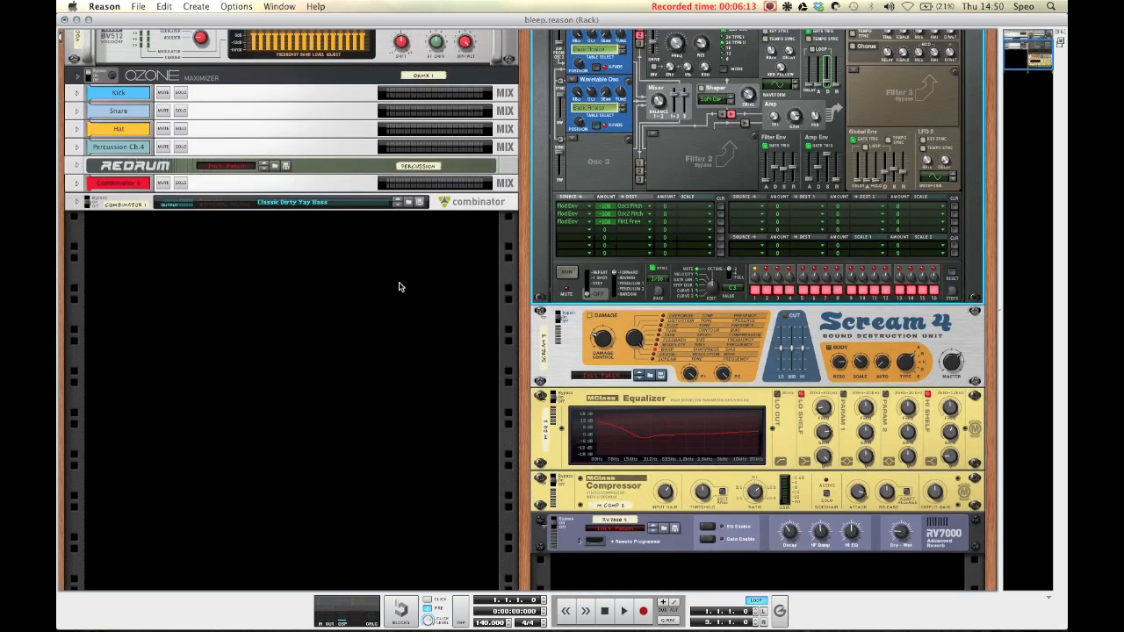
{"action": "scroll", "coordinate": [396, 286], "scroll_direction": "up", "scroll_amount": 5}
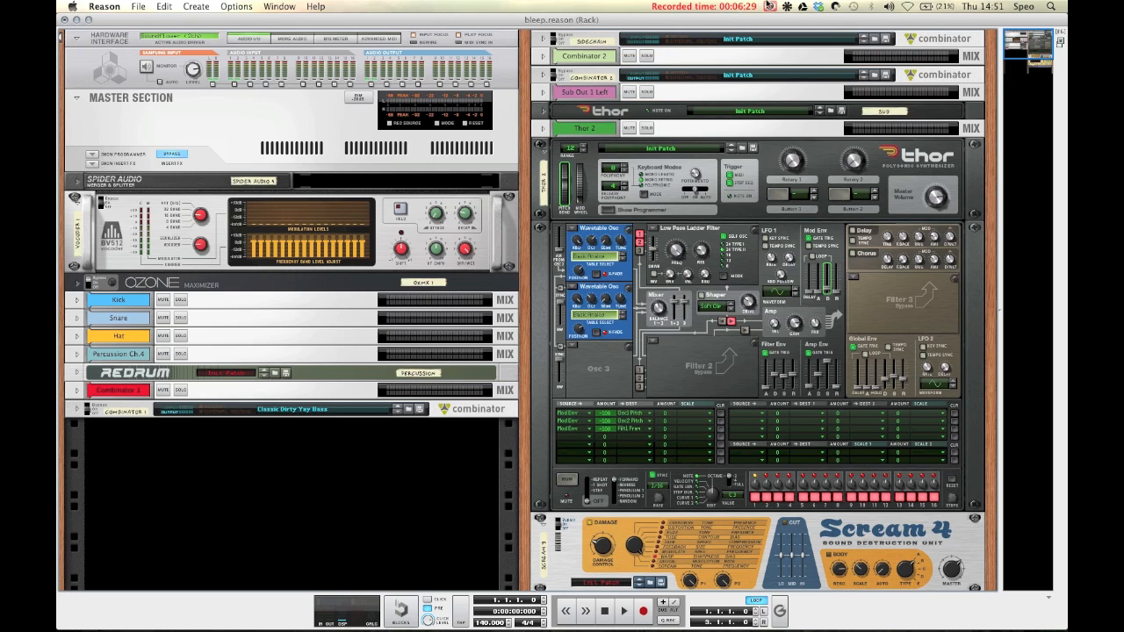
{"action": "left_click", "coordinate": [769, 6]}
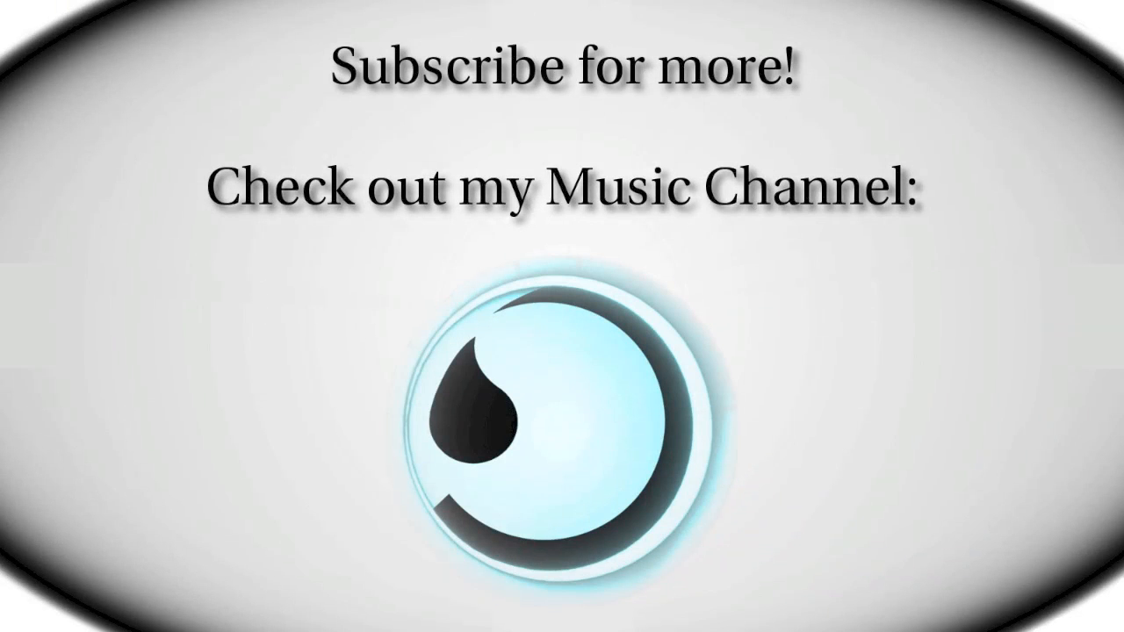